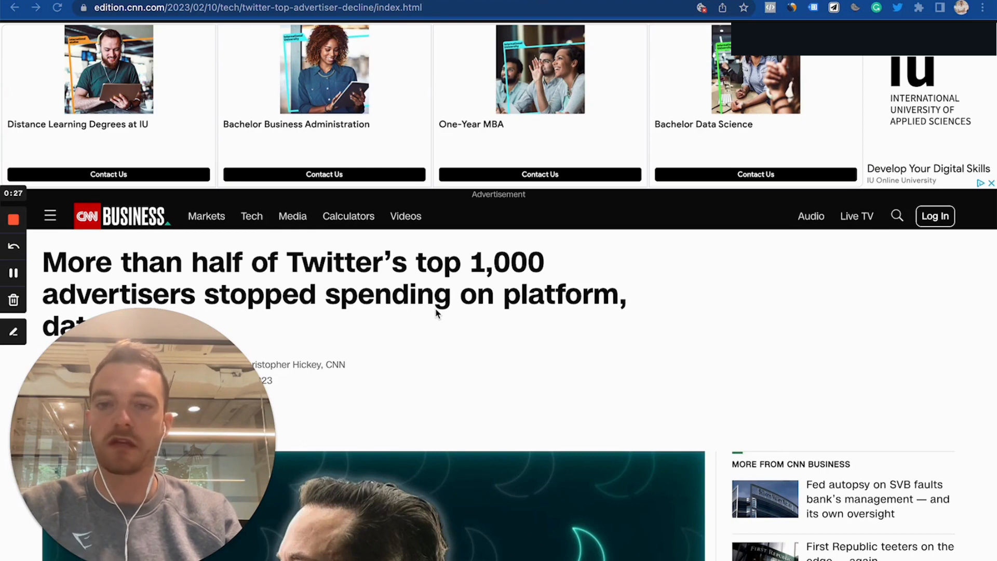
- Read the CNN article about Twitter's top advertisers stopping spending on the platform
scroll(328, 323, "down", 1)
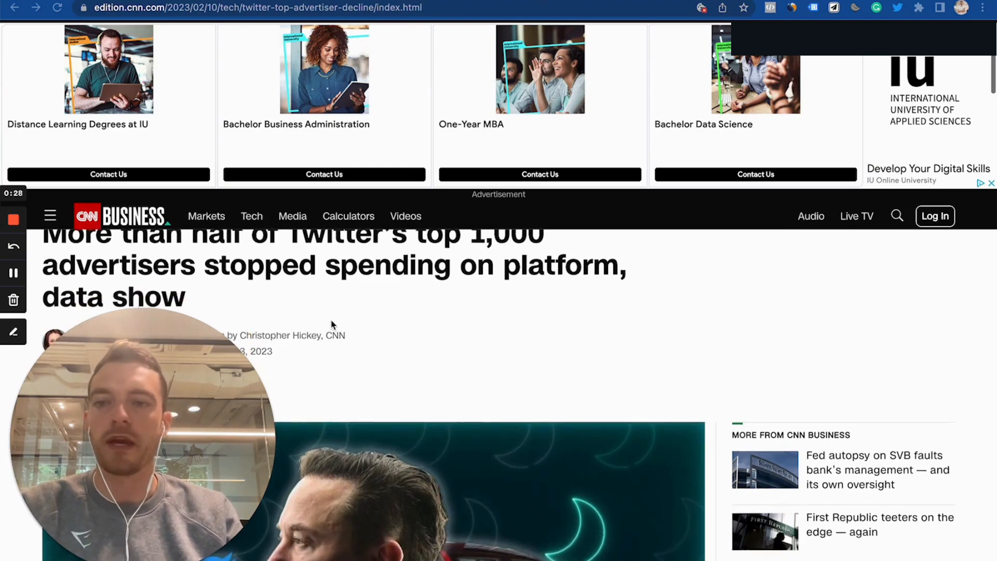
scroll(331, 323, "up", 1)
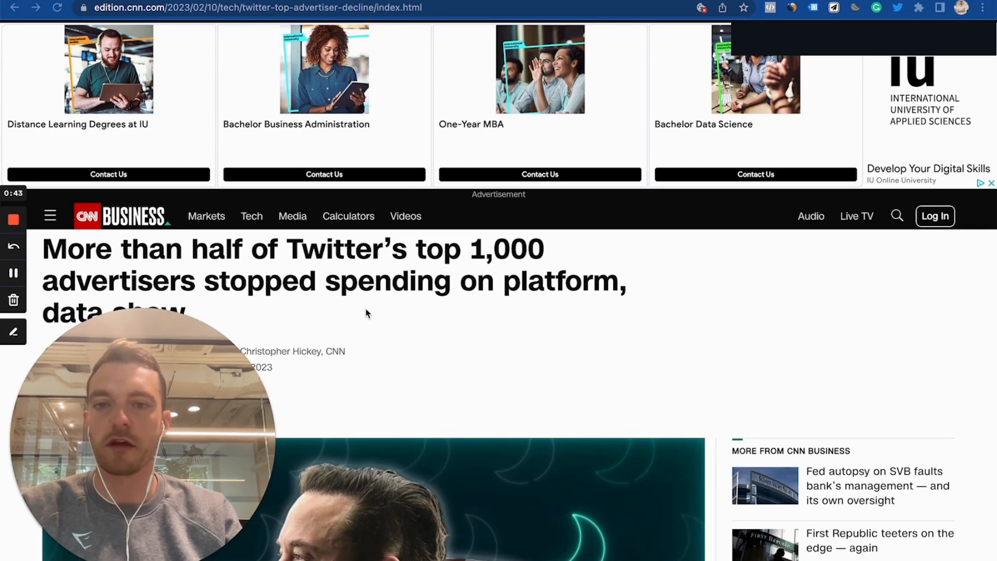
scroll(366, 309, "down", 1)
scroll(366, 312, "down", 1)
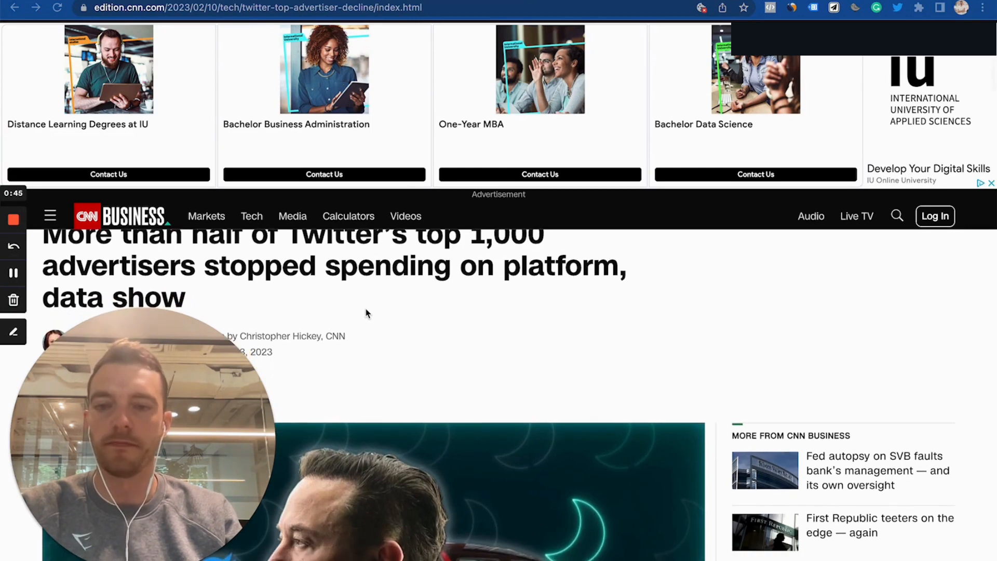
scroll(456, 326, "up", 3)
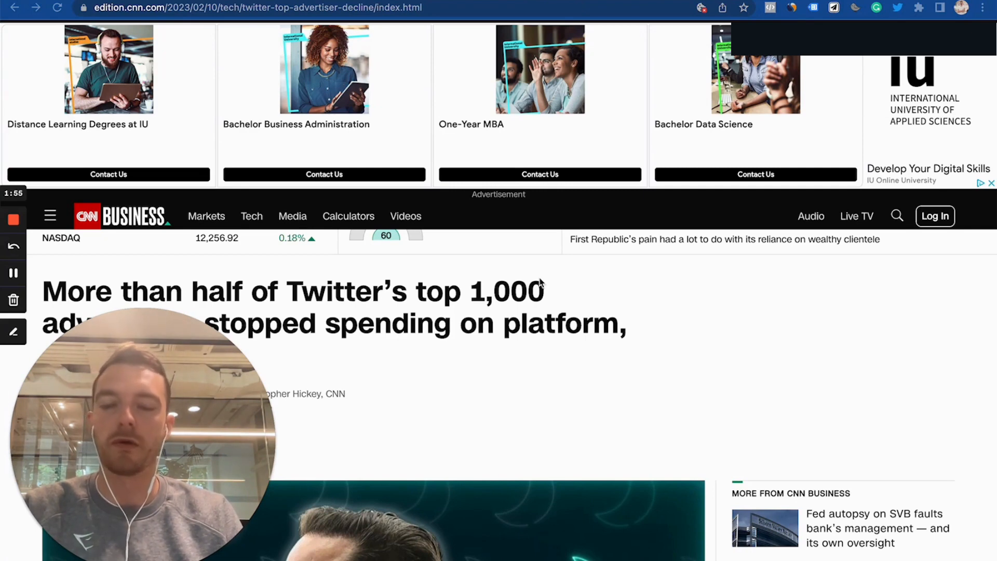
scroll(519, 271, "down", 1)
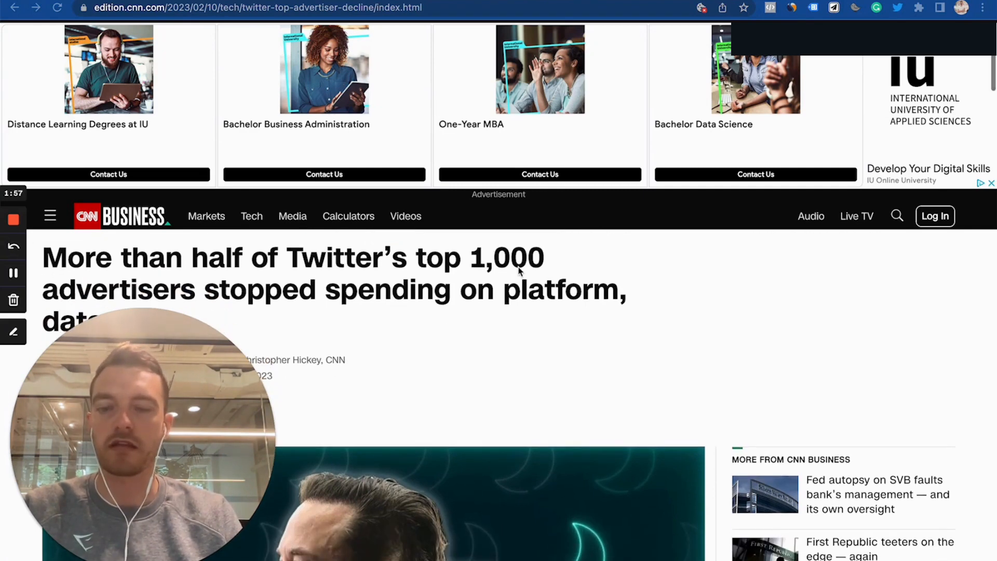
- Switch to the Twitter Ads dashboard tab and close the campaign objective dialog
left_click(480, 0)
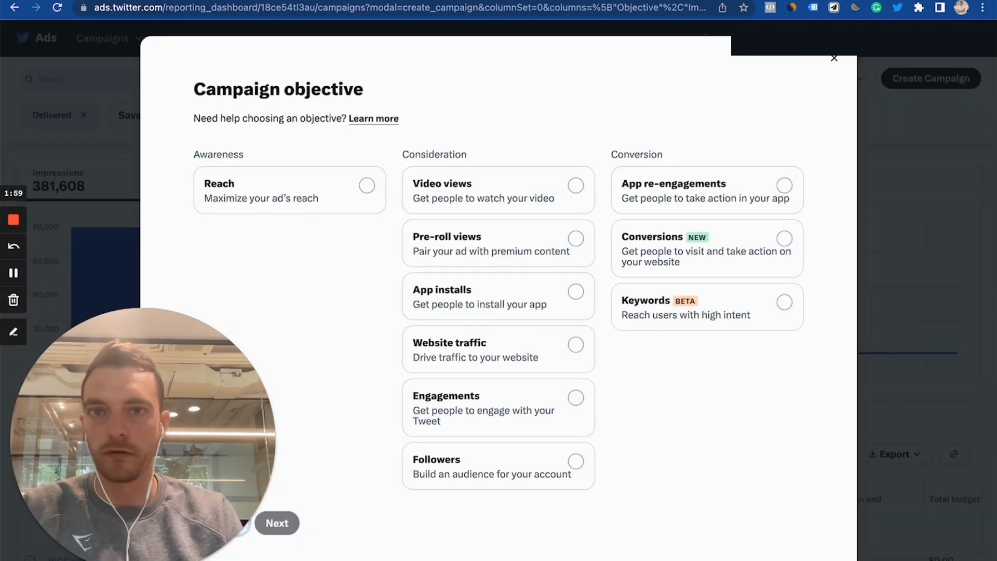
left_click(830, 61)
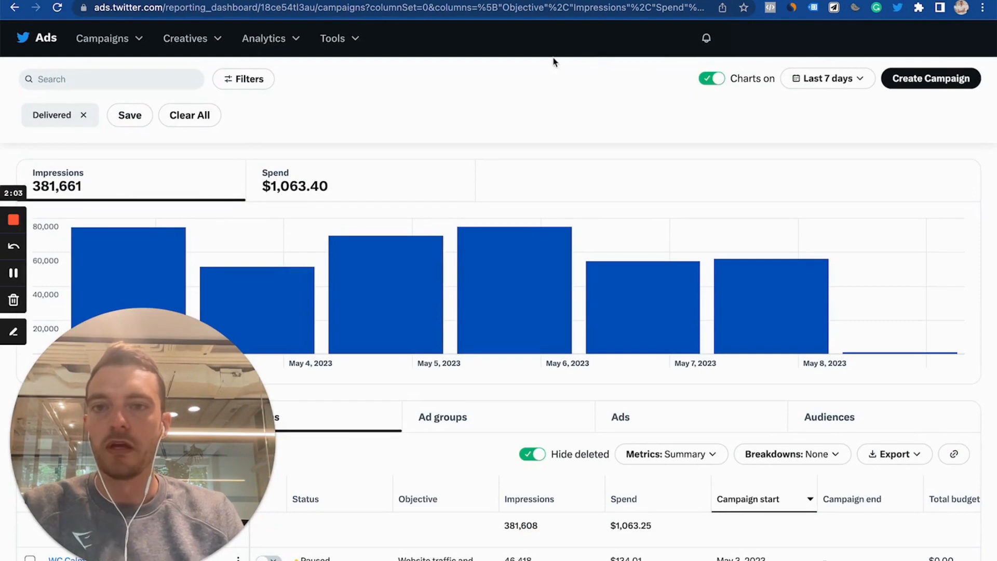
left_click(352, 46)
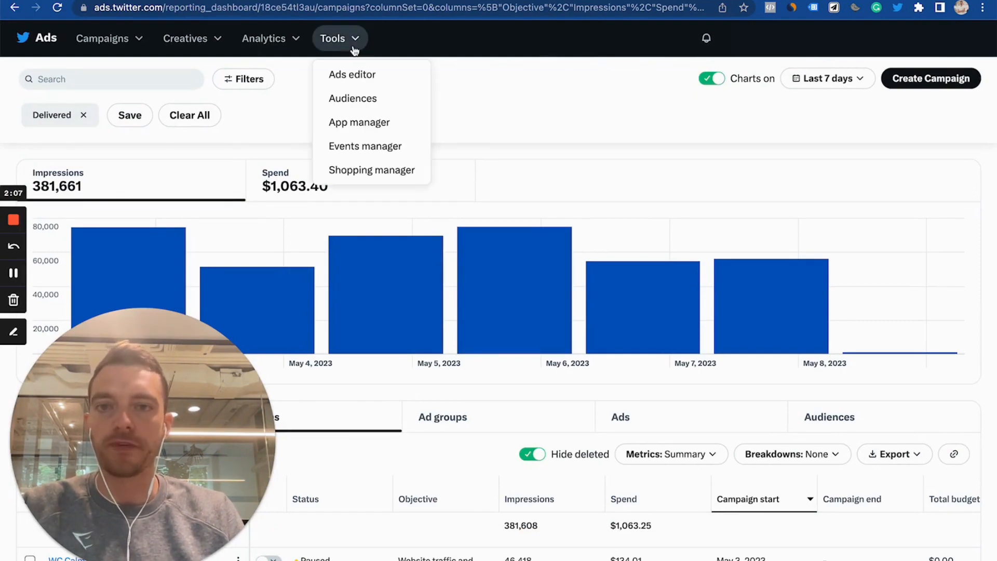
left_click(542, 135)
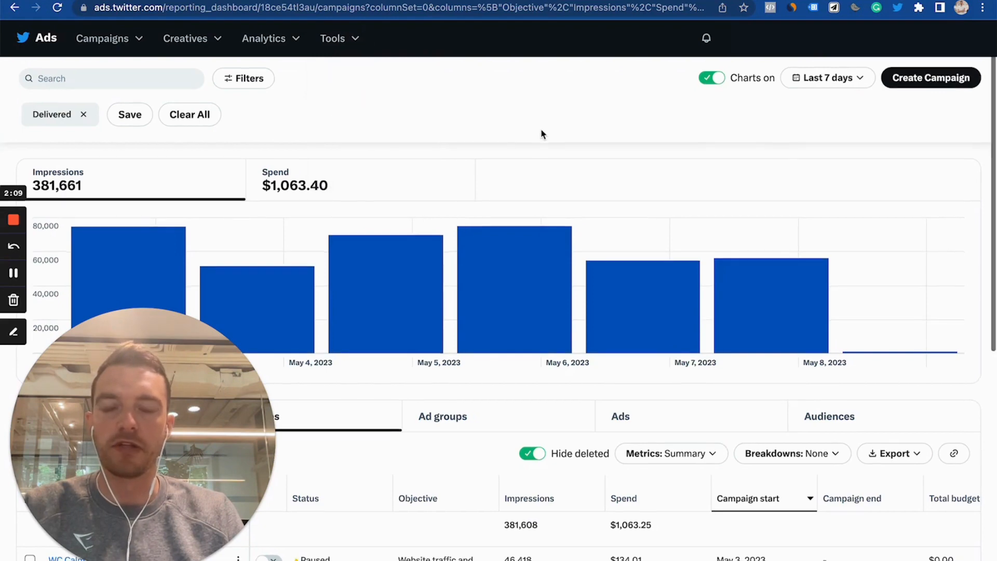
scroll(541, 134, "down", 4)
scroll(540, 133, "up", 4)
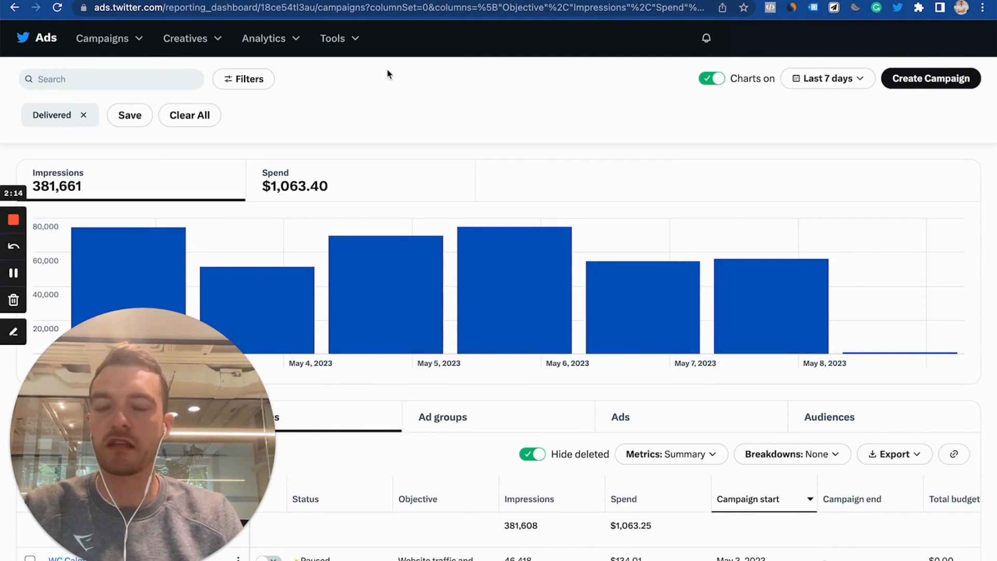
- Open the Events manager and add a new event source, agreeing to the terms of use
left_click(360, 53)
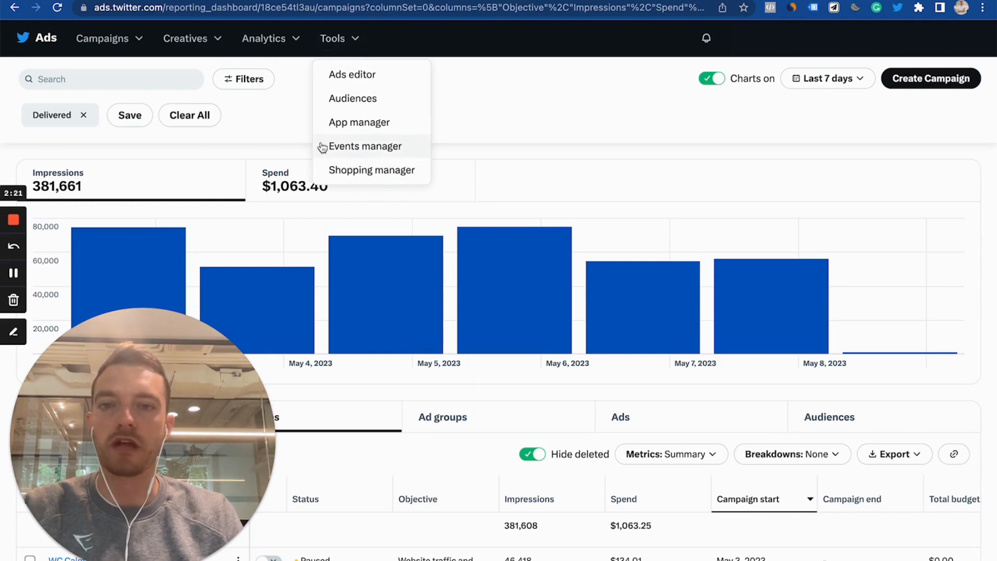
left_click(401, 146)
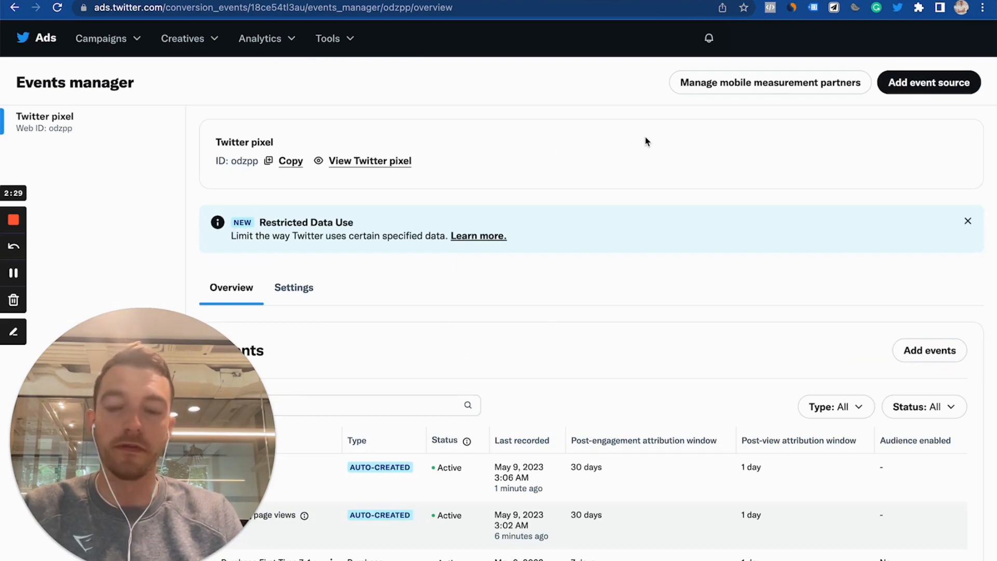
left_click(917, 90)
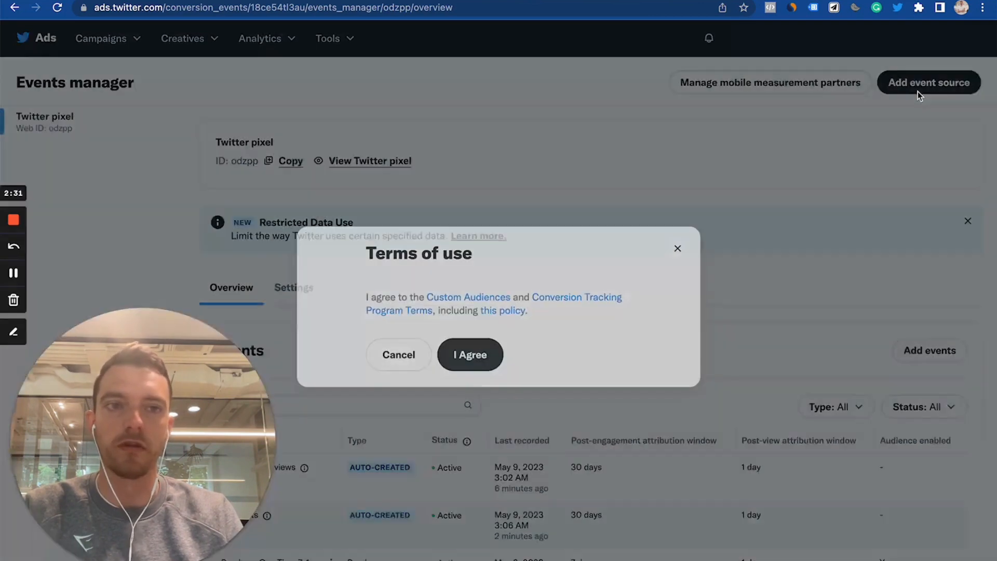
left_click(469, 356)
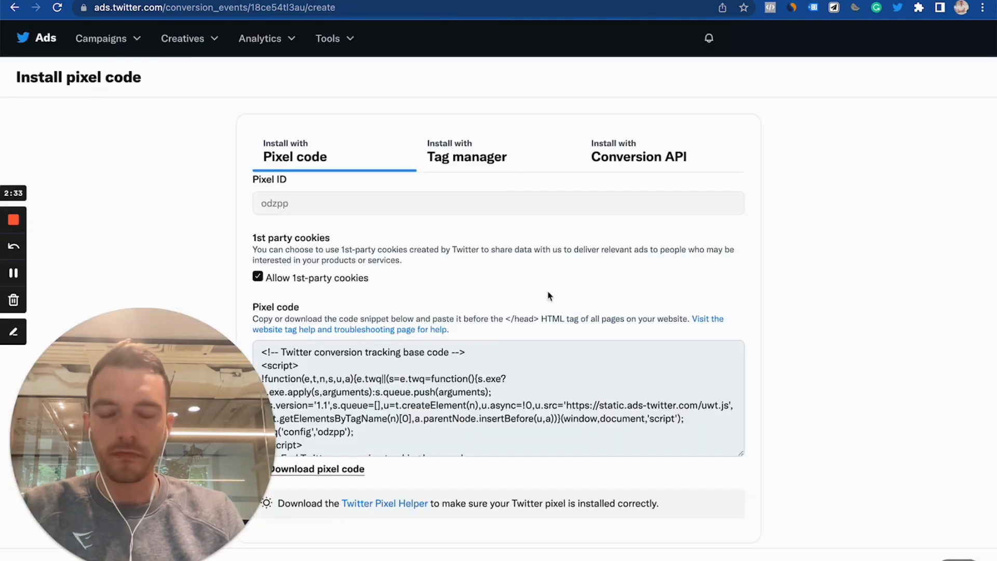
- Review the pixel code, Tag manager and Conversion API installation options for the pixel
triple_click(358, 405)
left_click(379, 419)
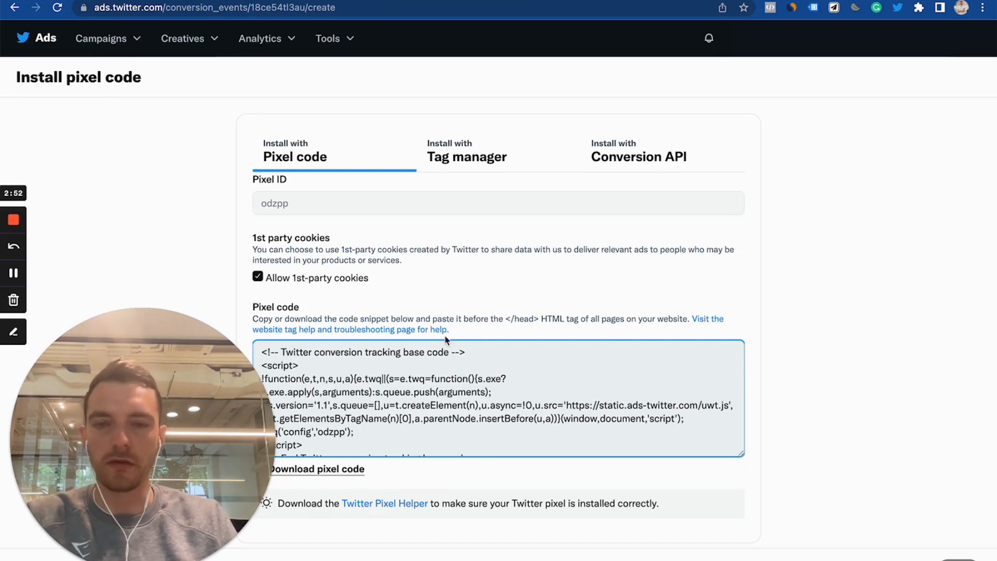
left_click(477, 154)
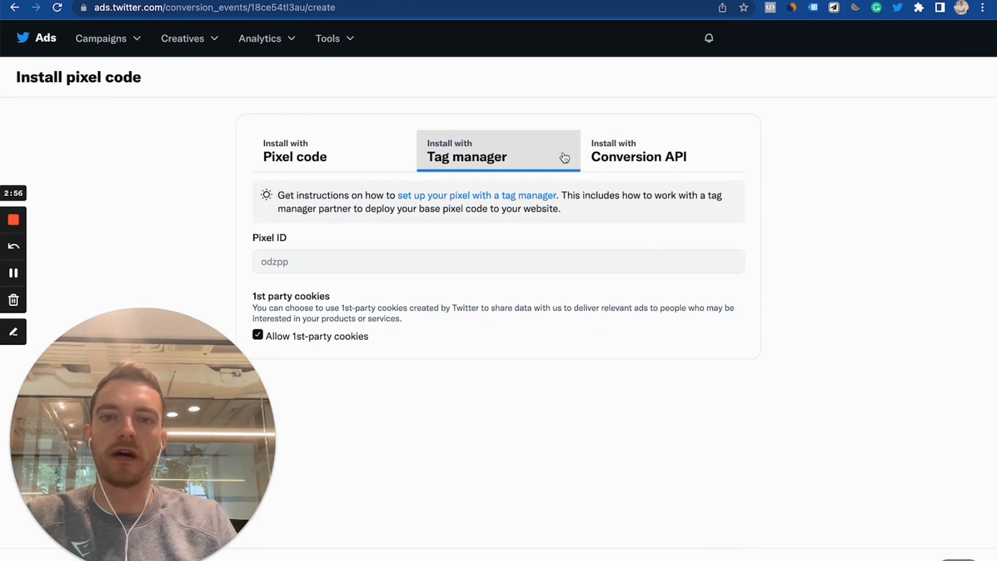
left_click(615, 157)
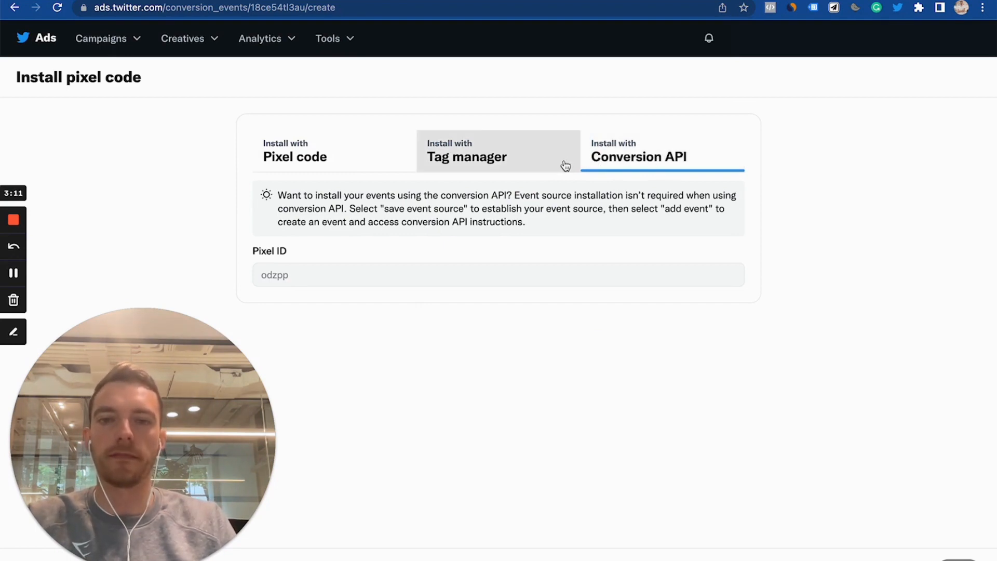
- Return to the Events manager and start adding a new event
left_click(320, 48)
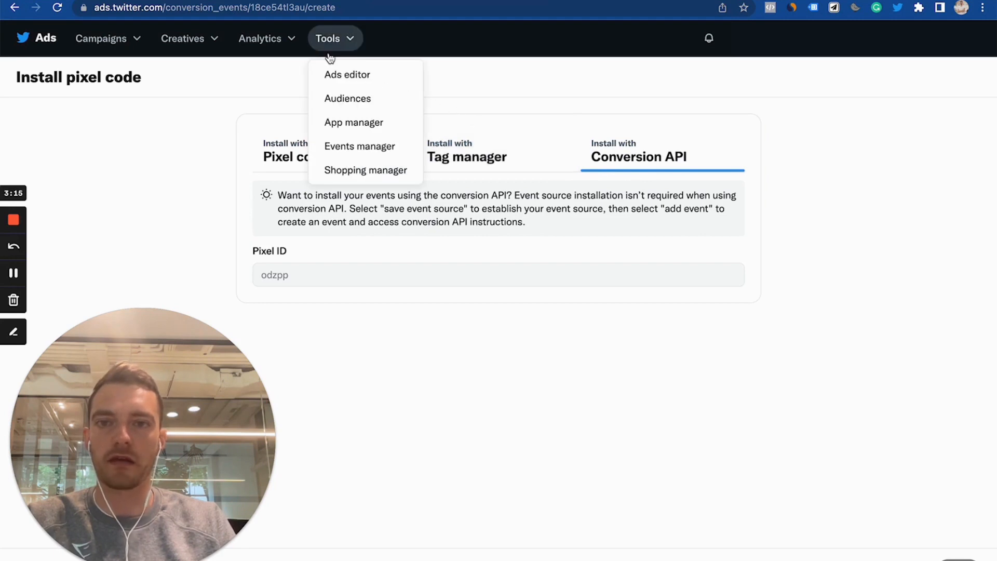
left_click(364, 147)
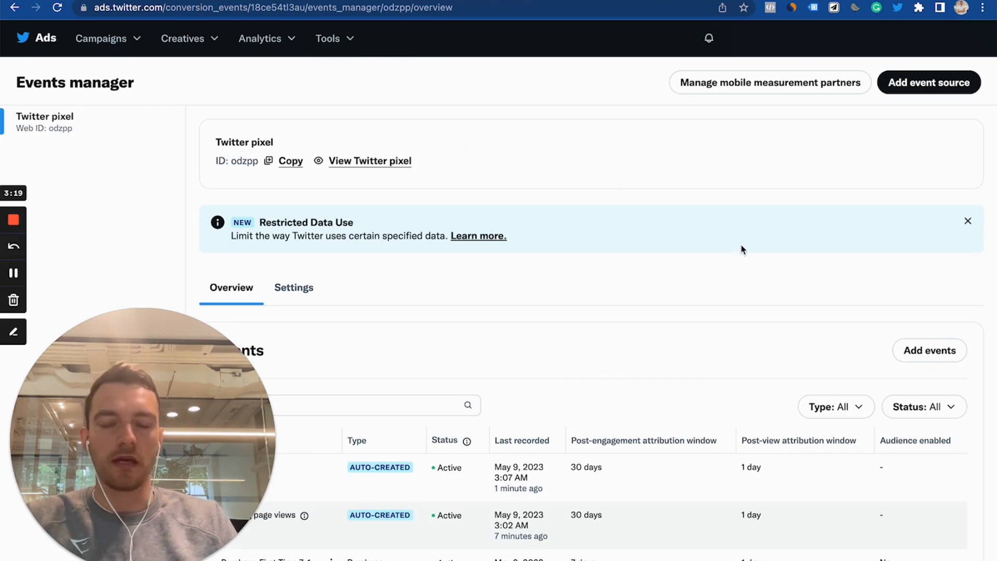
scroll(740, 244, "down", 1)
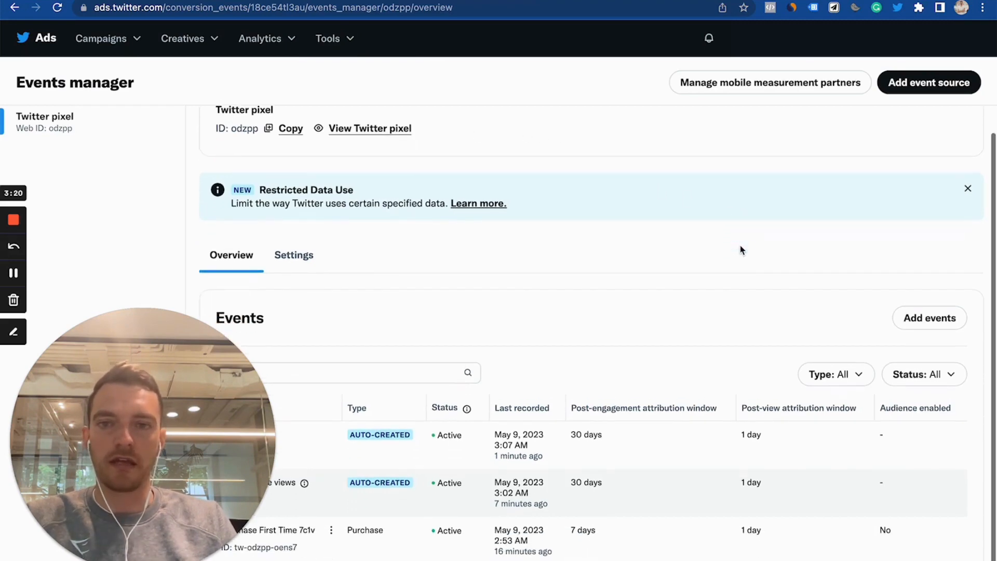
left_click(936, 325)
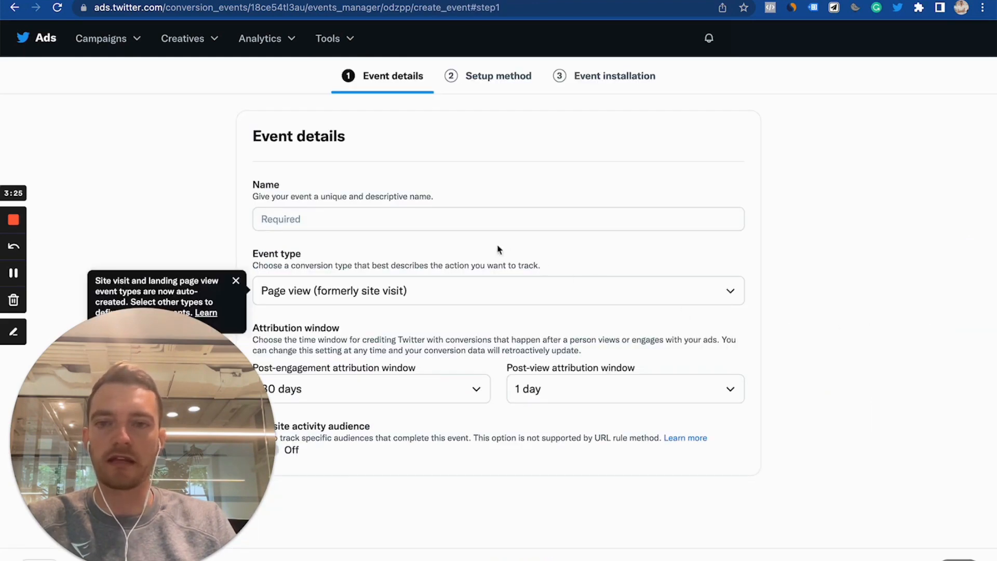
- Keep the Page view event type, turn on the Website activity audience option and dismiss the tip
left_click(478, 303)
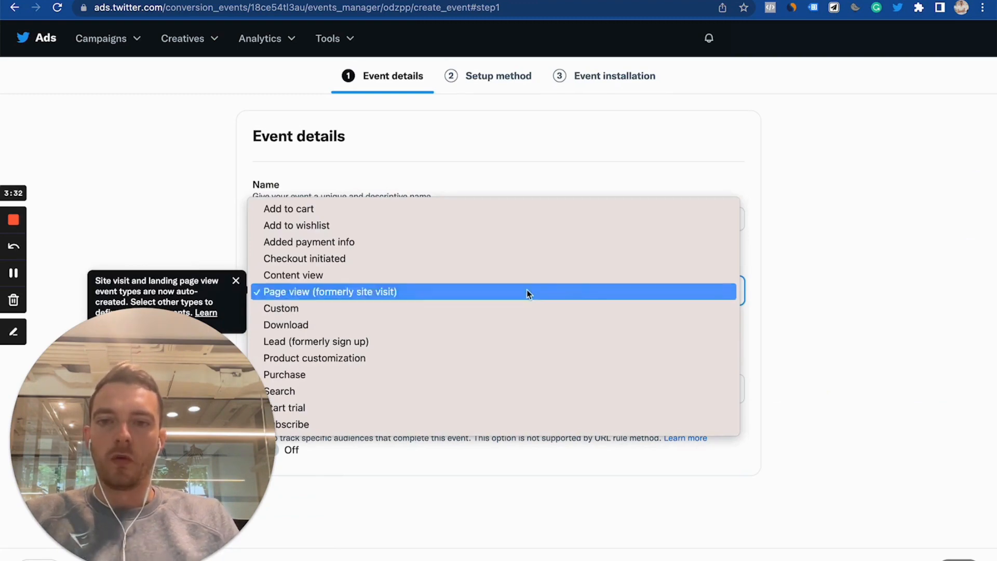
left_click(779, 272)
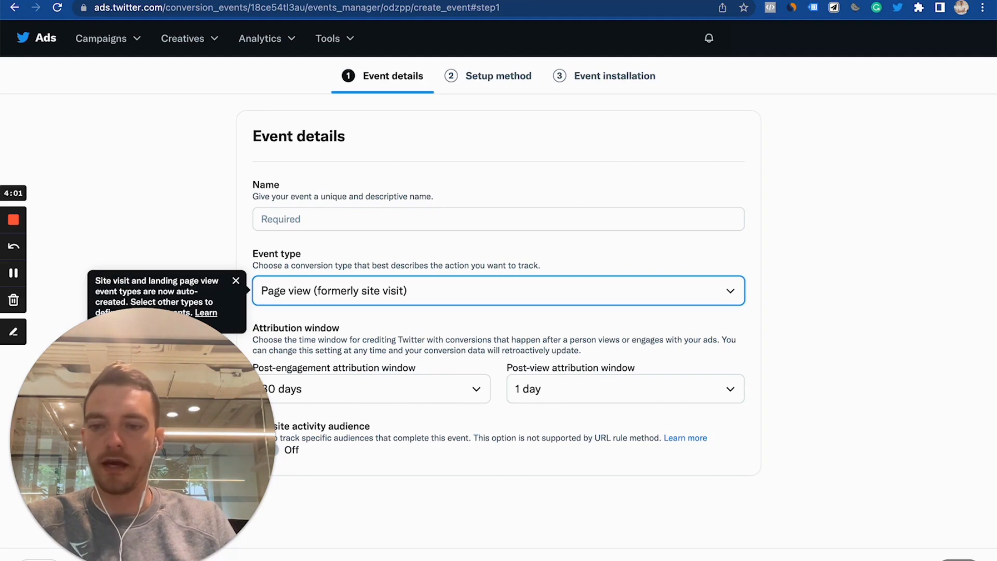
left_click(120, 550)
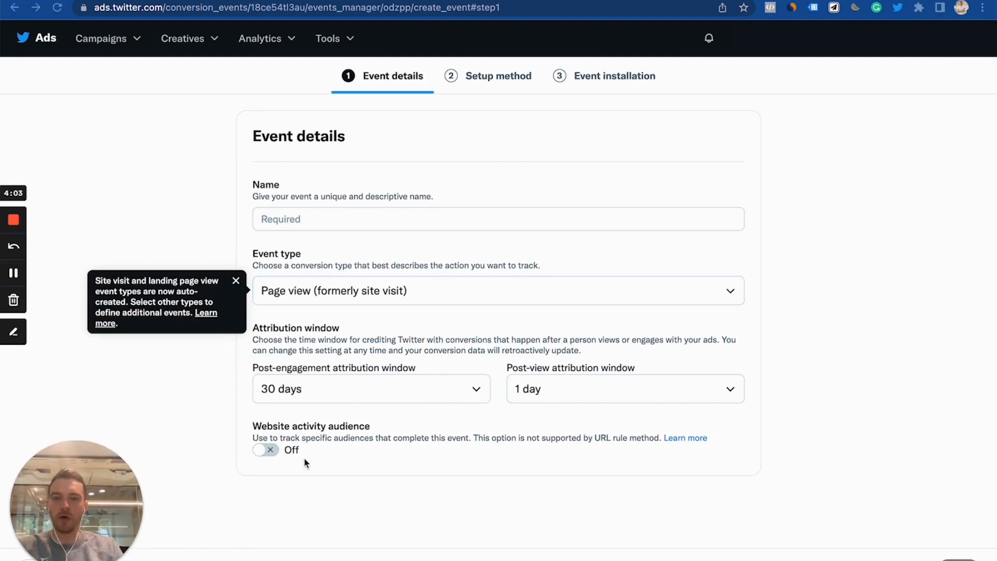
left_click(277, 453)
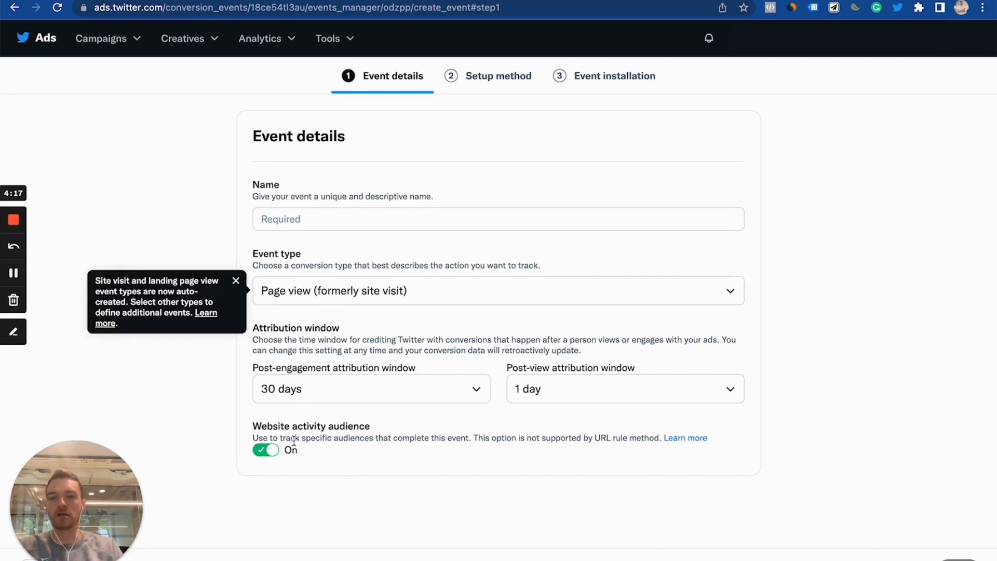
left_click(235, 280)
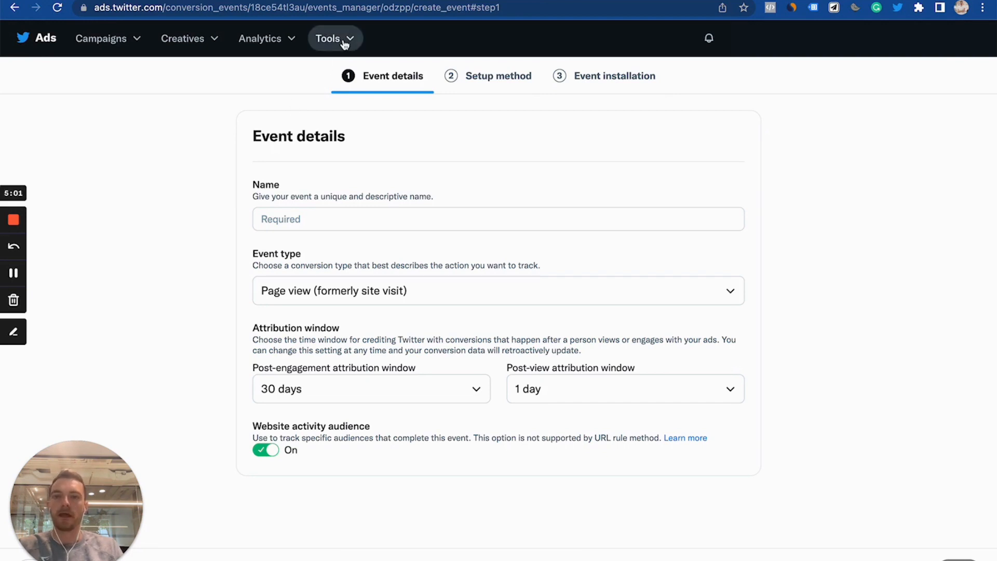
- Create a new campaign with the Conversions objective, after previewing the Keywords campaign types
left_click(132, 42)
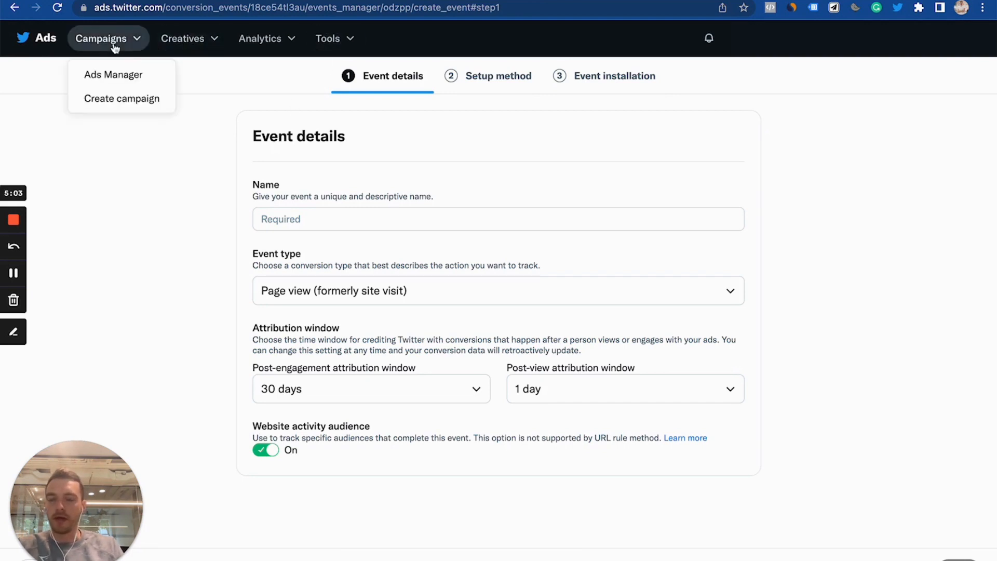
left_click(162, 108)
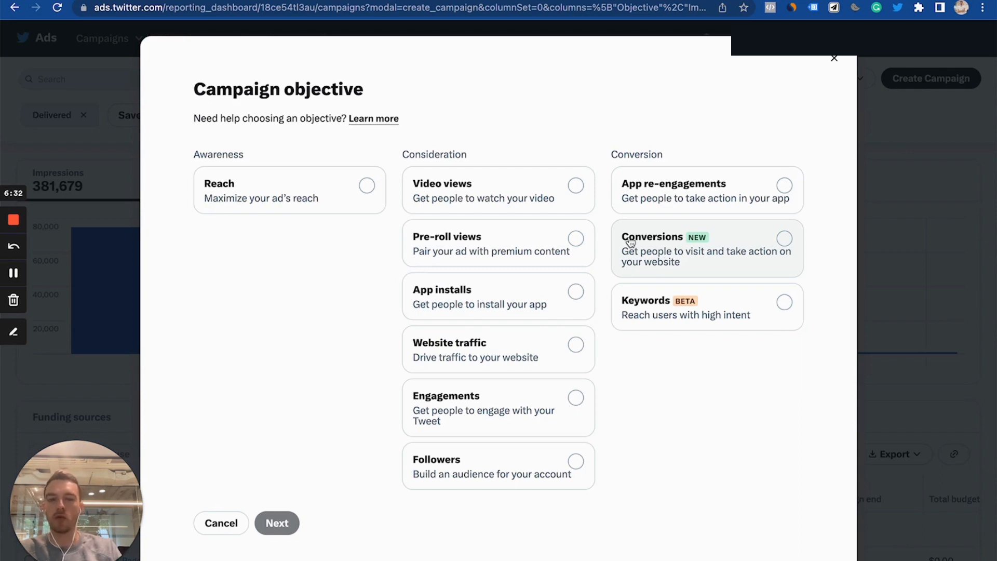
left_click(683, 310)
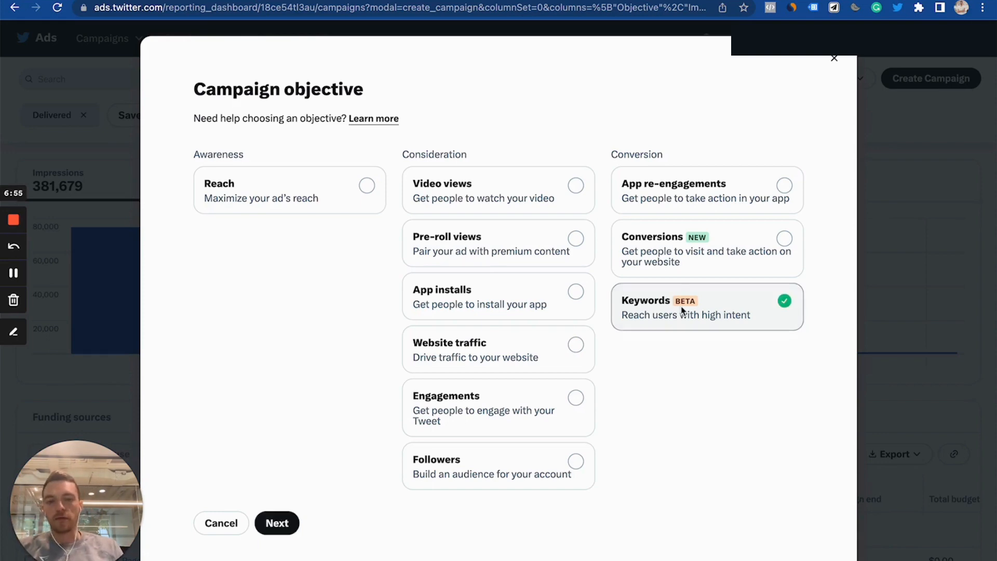
left_click(278, 523)
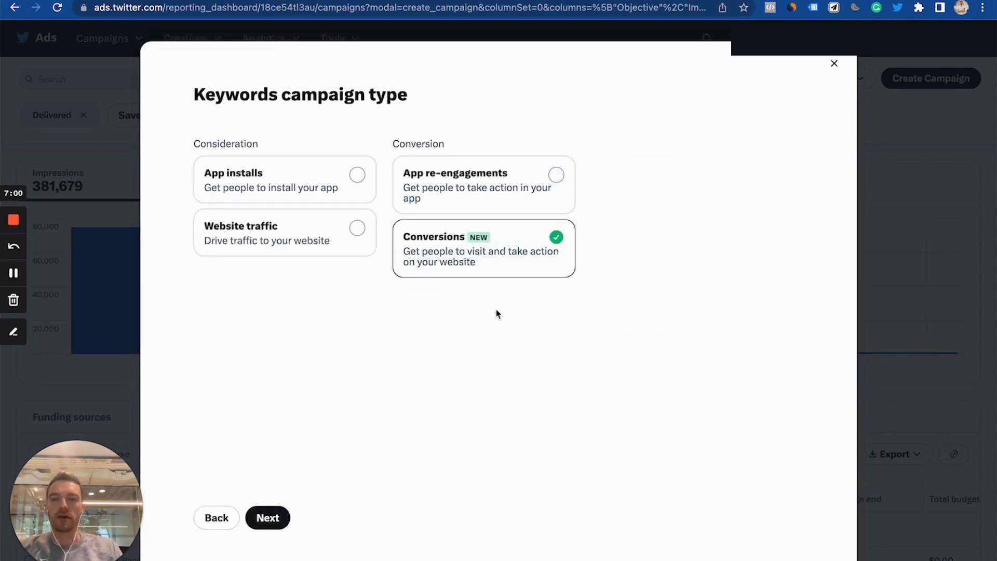
left_click(228, 525)
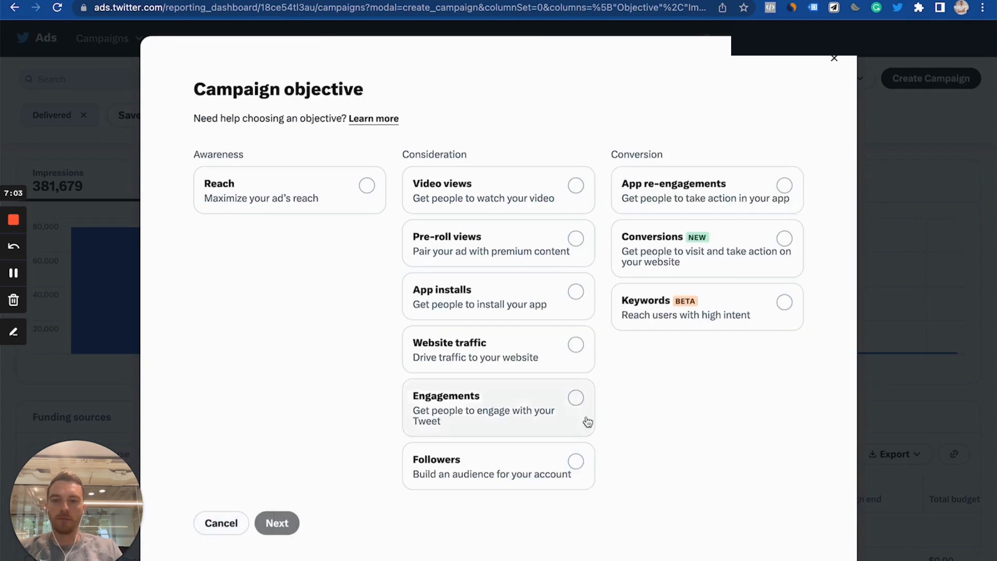
left_click(707, 253)
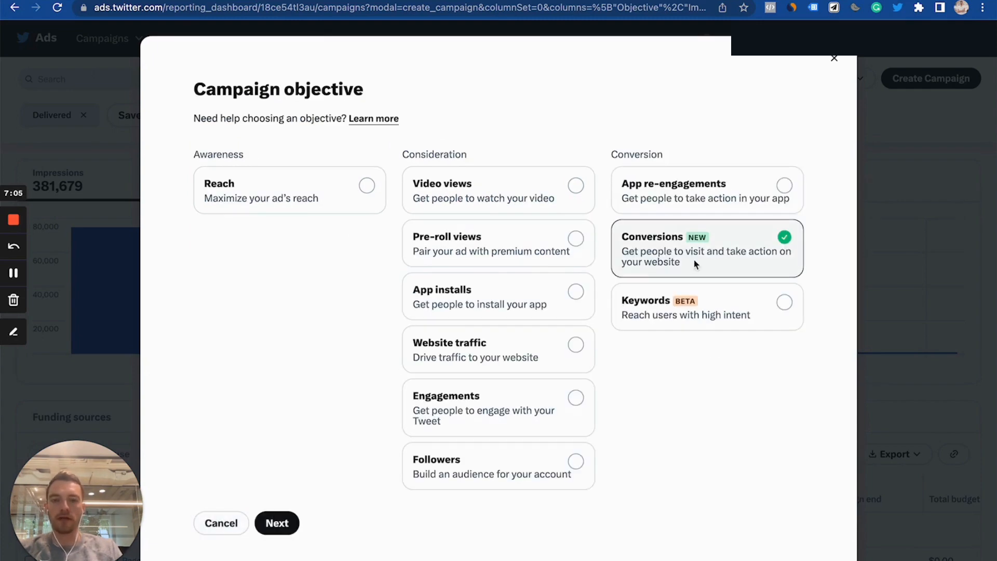
left_click(270, 527)
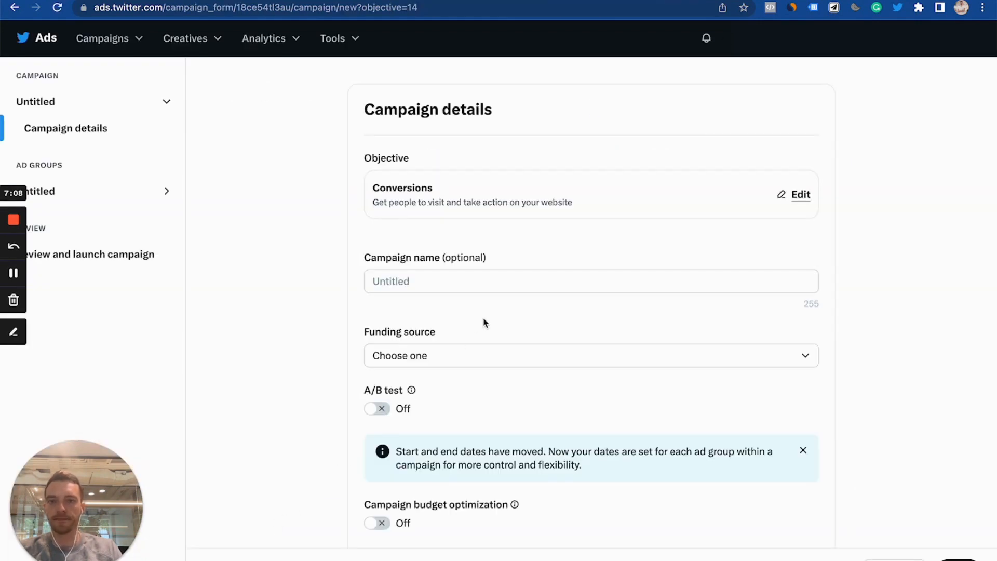
scroll(487, 316, "down", 1)
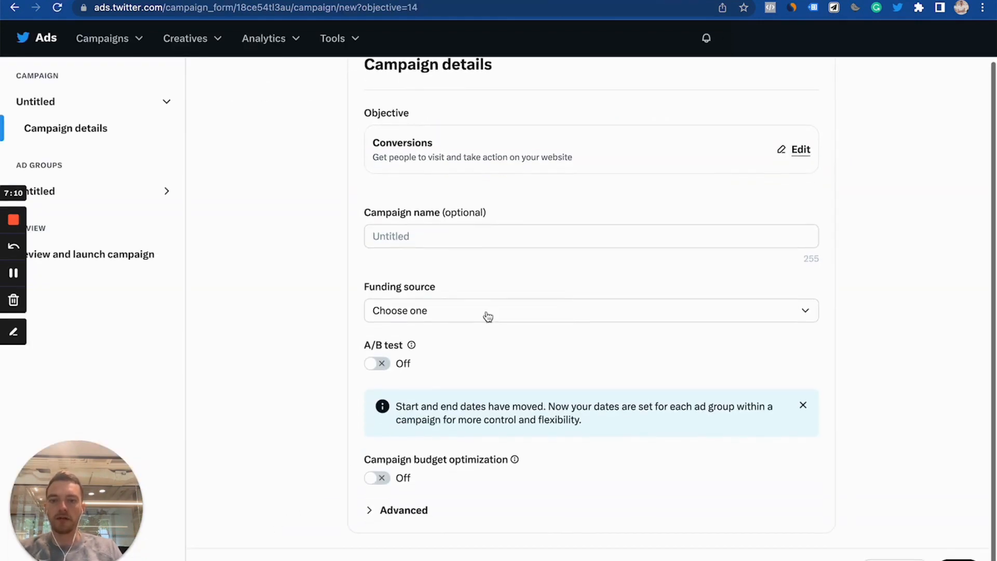
scroll(530, 297, "down", 1)
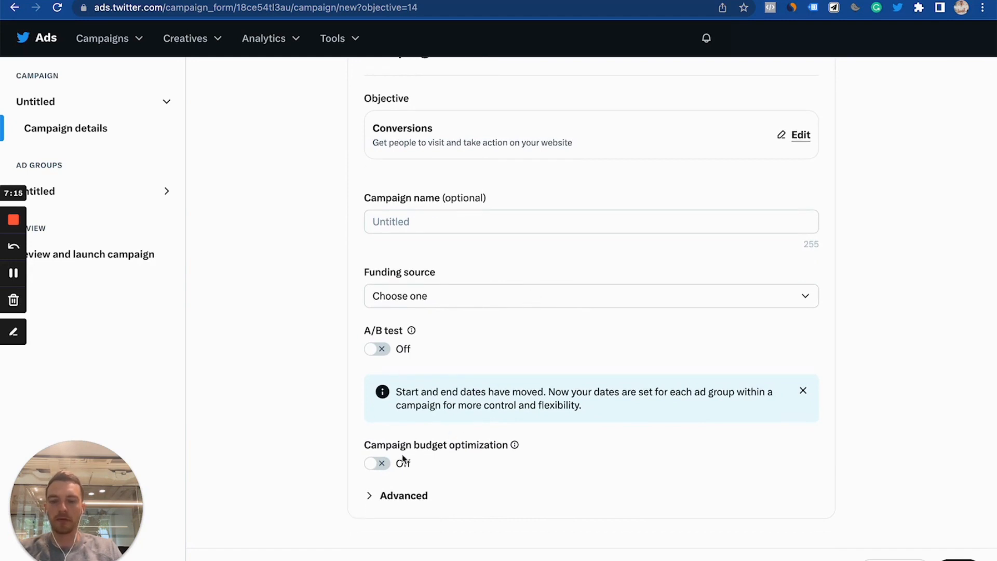
- Expand the advanced campaign options and continue to the ad group setup
left_click(403, 496)
scroll(447, 463, "down", 2)
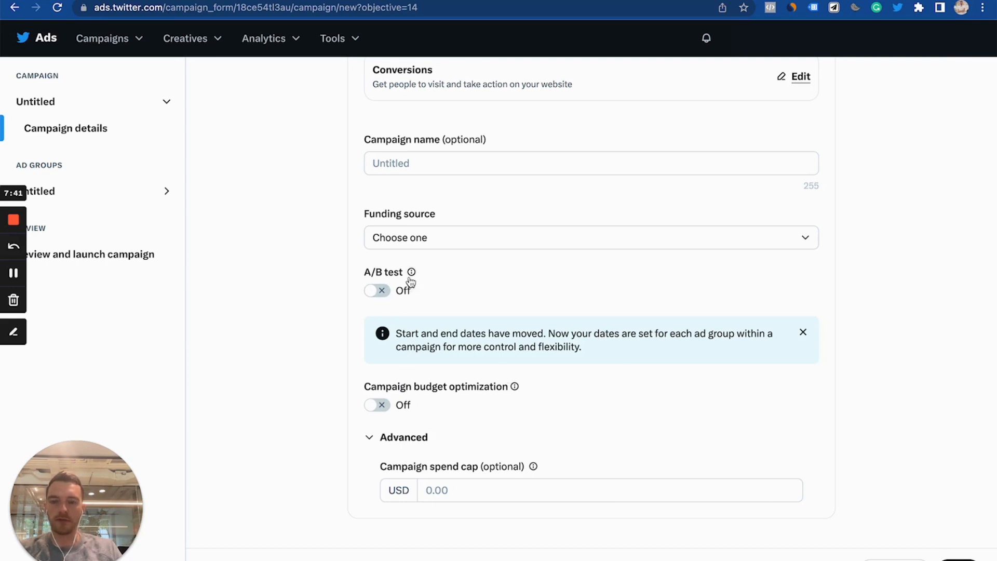
left_click(957, 555)
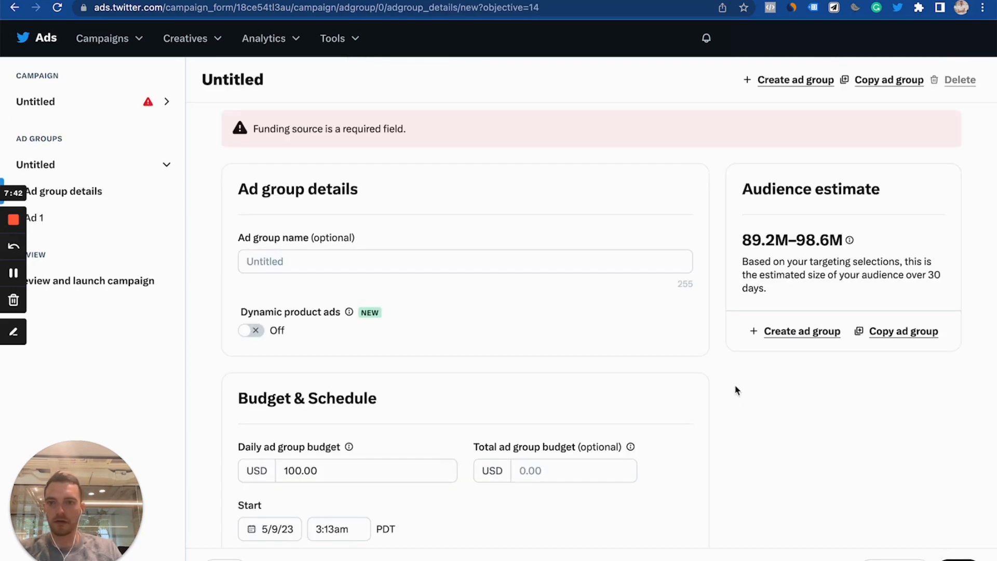
- Set the ad group's start date to 5/10/23
scroll(502, 246, "down", 1)
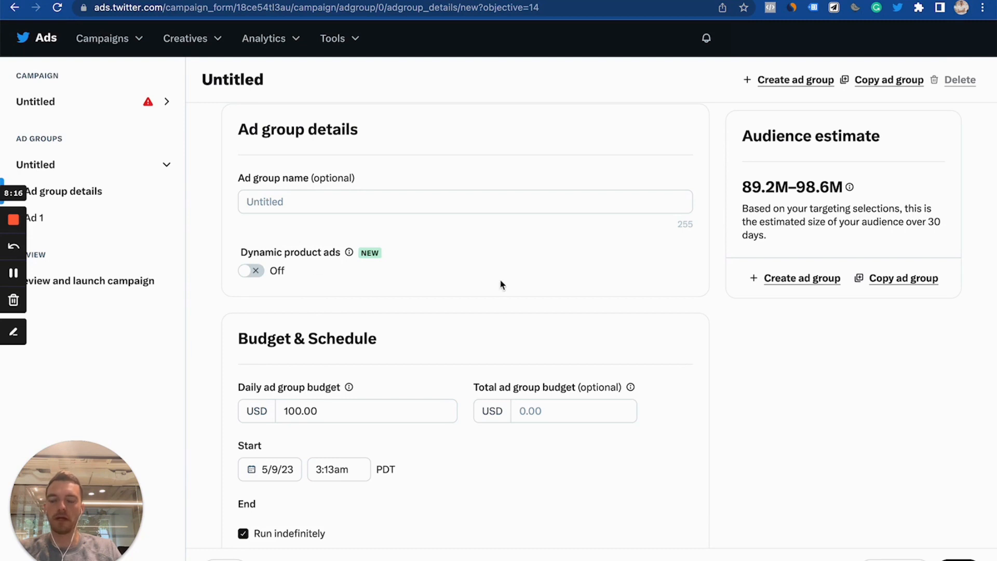
scroll(549, 277, "down", 1)
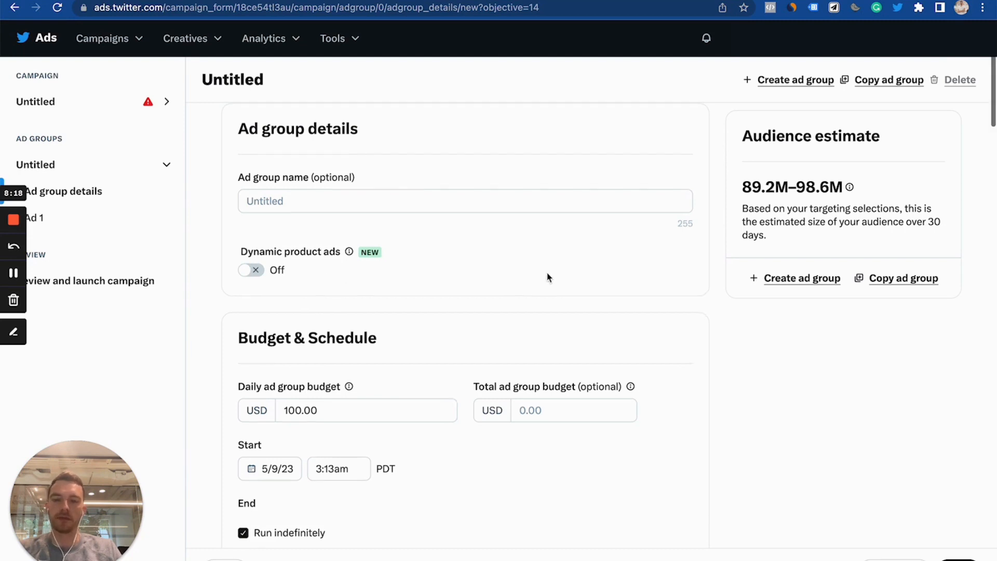
scroll(512, 291, "down", 3)
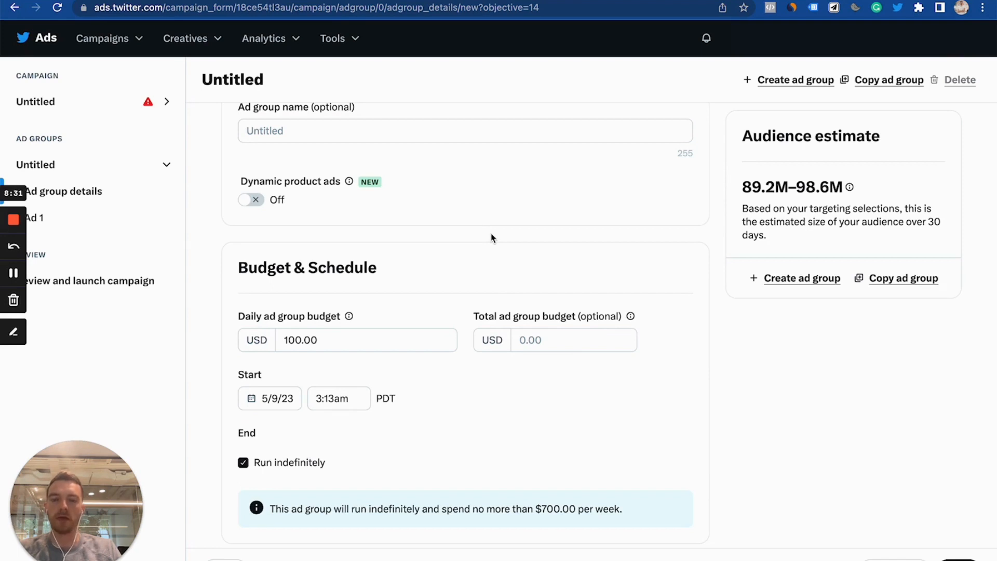
scroll(492, 238, "down", 2)
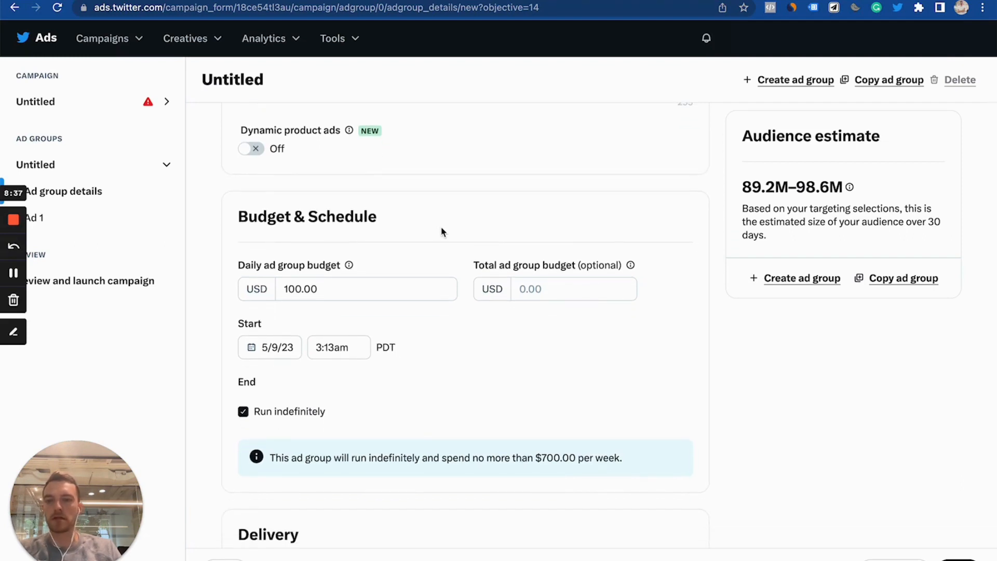
scroll(442, 232, "down", 4)
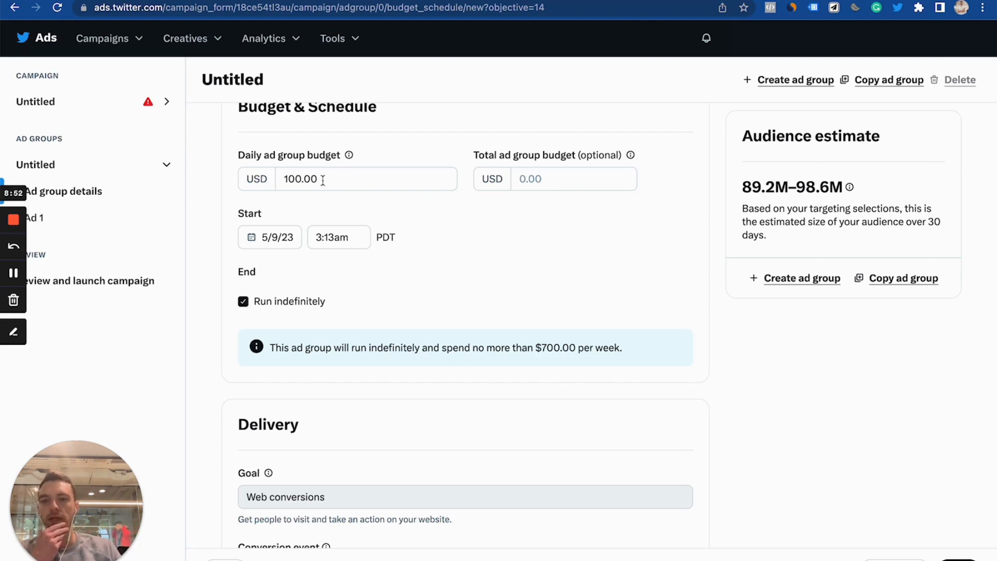
left_click(285, 238)
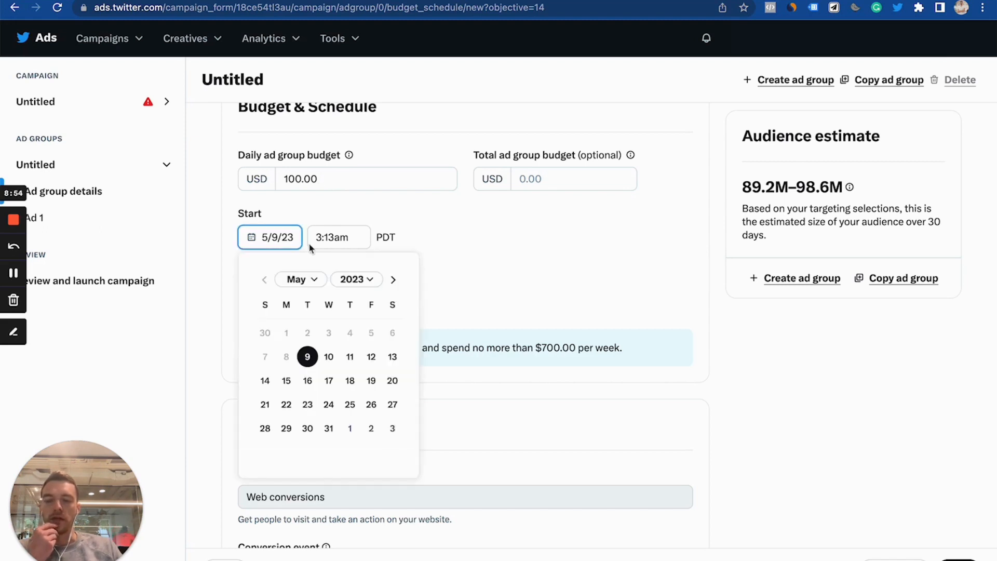
left_click(329, 356)
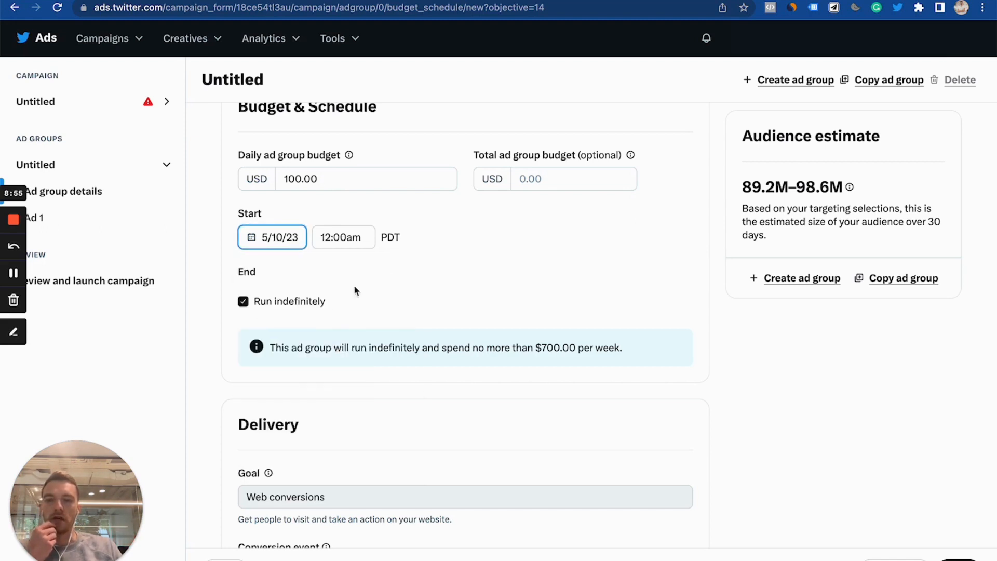
left_click(360, 224)
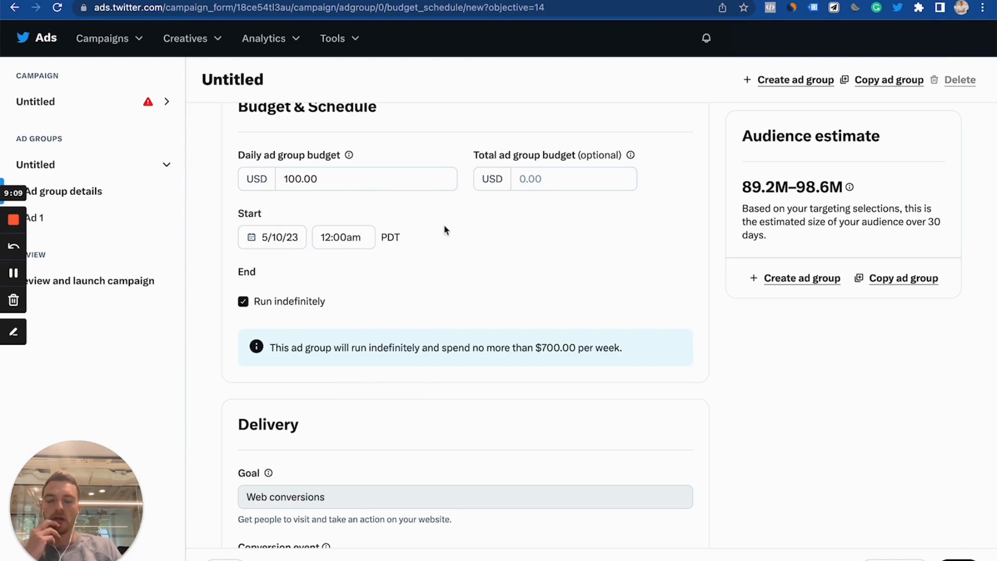
- Review the conversion event and Pay by options in the Delivery section without changing them
scroll(443, 223, "up", 2)
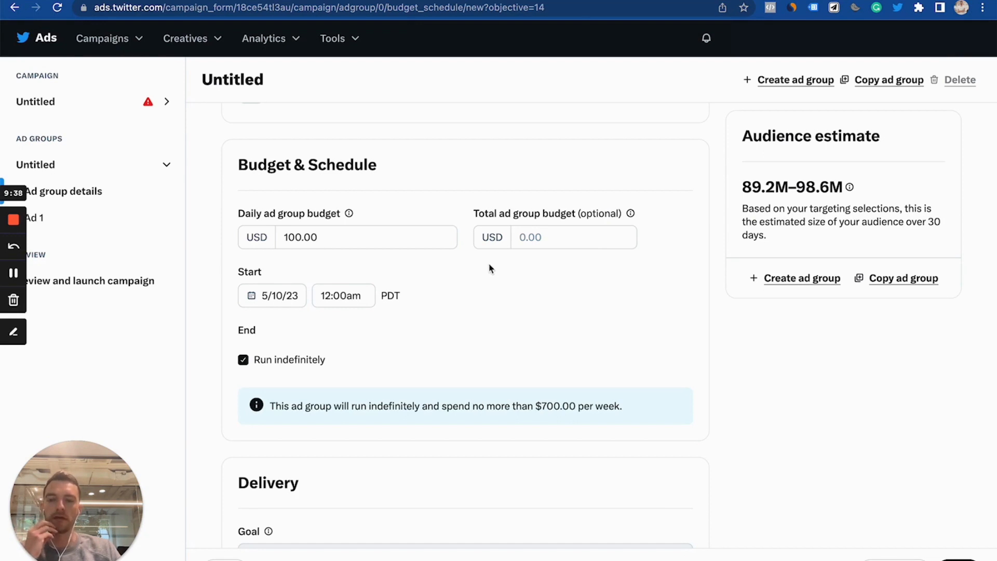
scroll(490, 269, "down", 6)
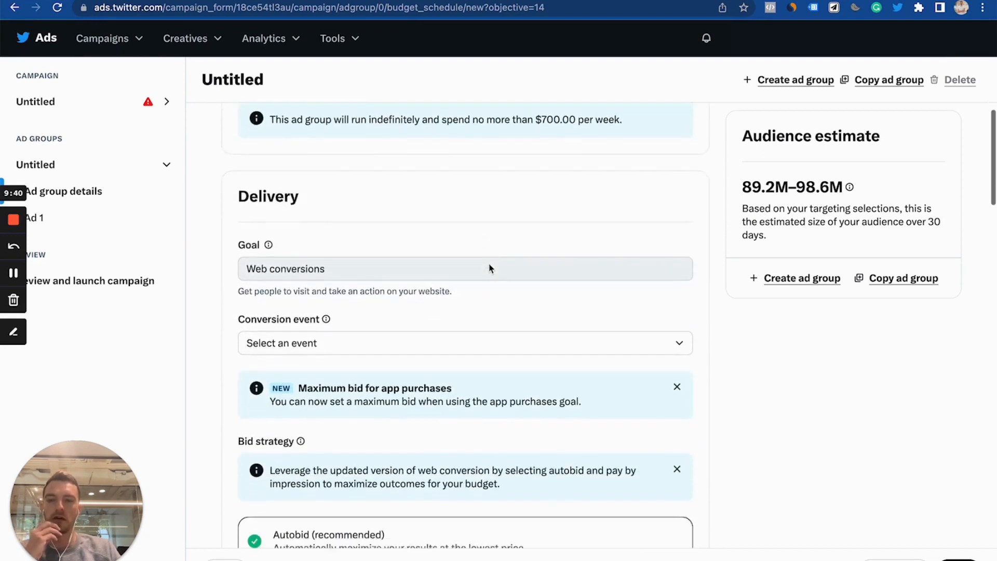
scroll(490, 269, "down", 1)
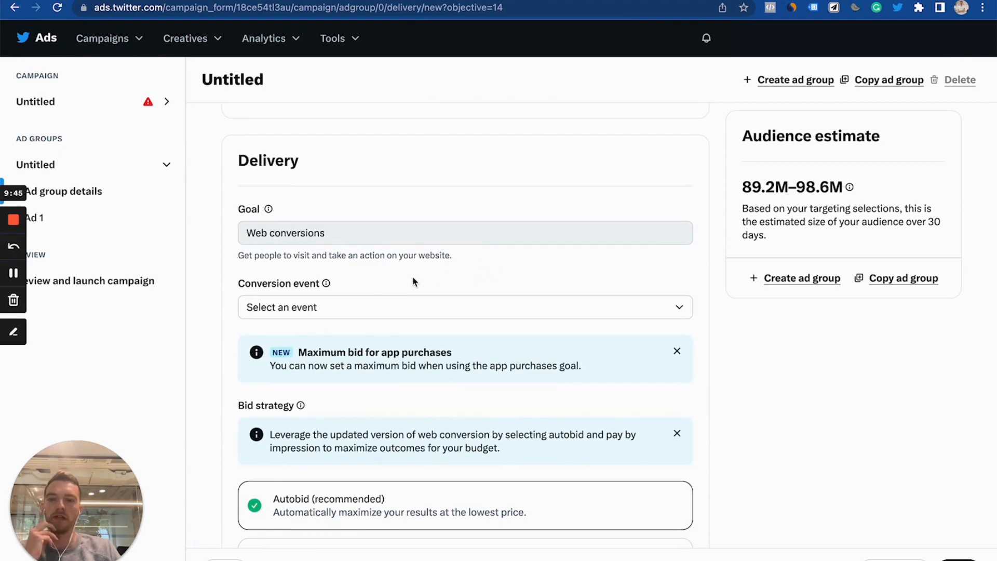
left_click(370, 309)
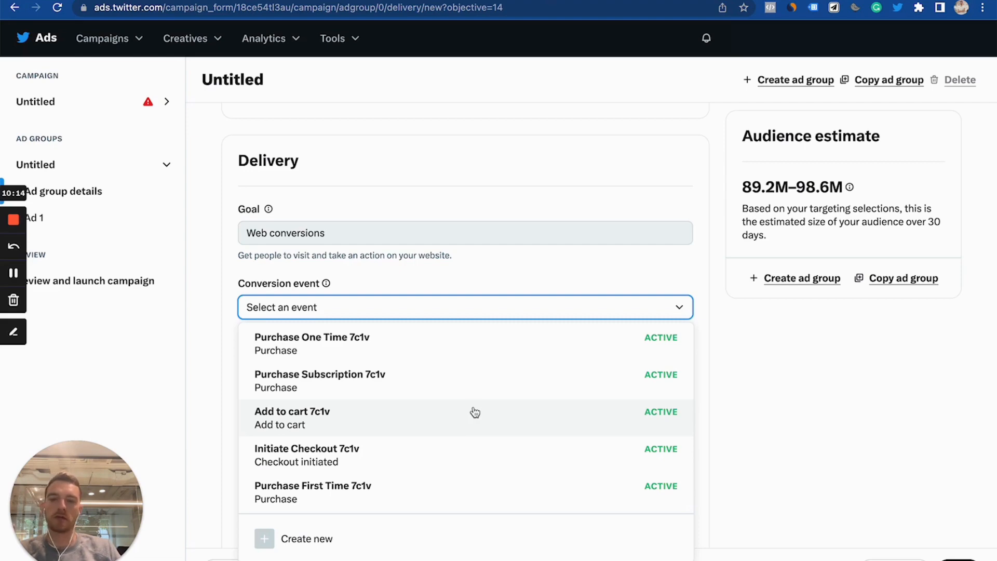
left_click(729, 371)
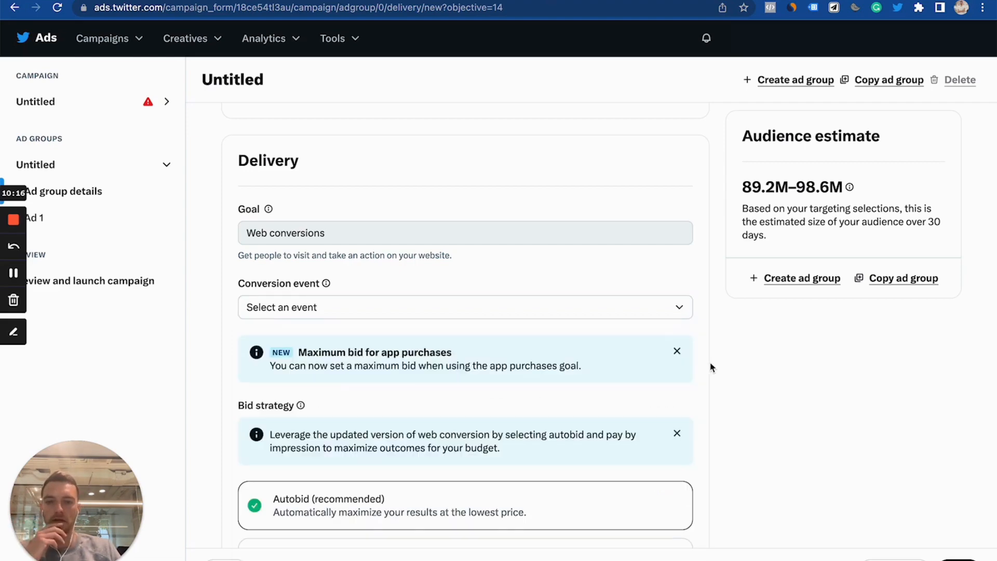
scroll(710, 366, "down", 5)
scroll(709, 367, "down", 1)
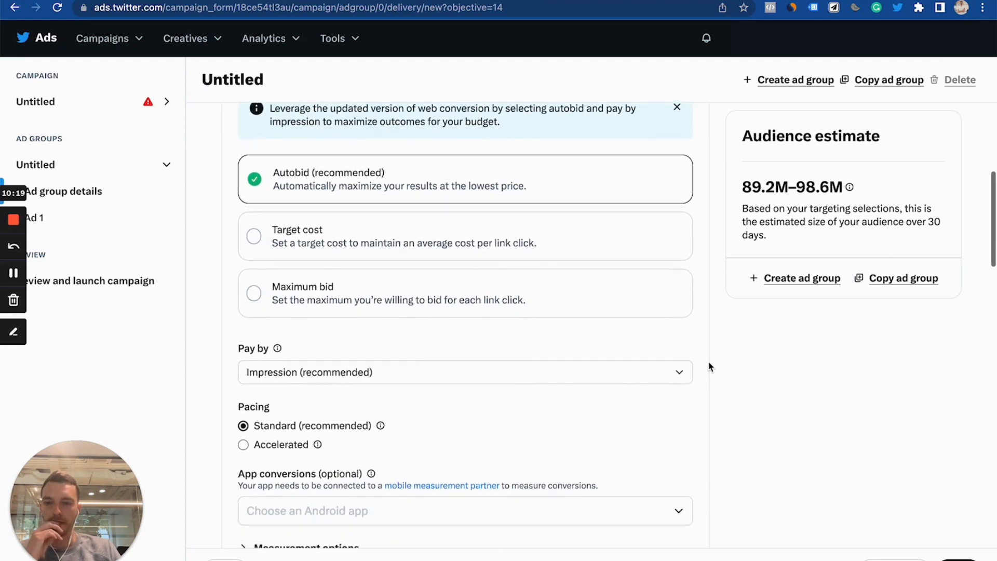
left_click(397, 376)
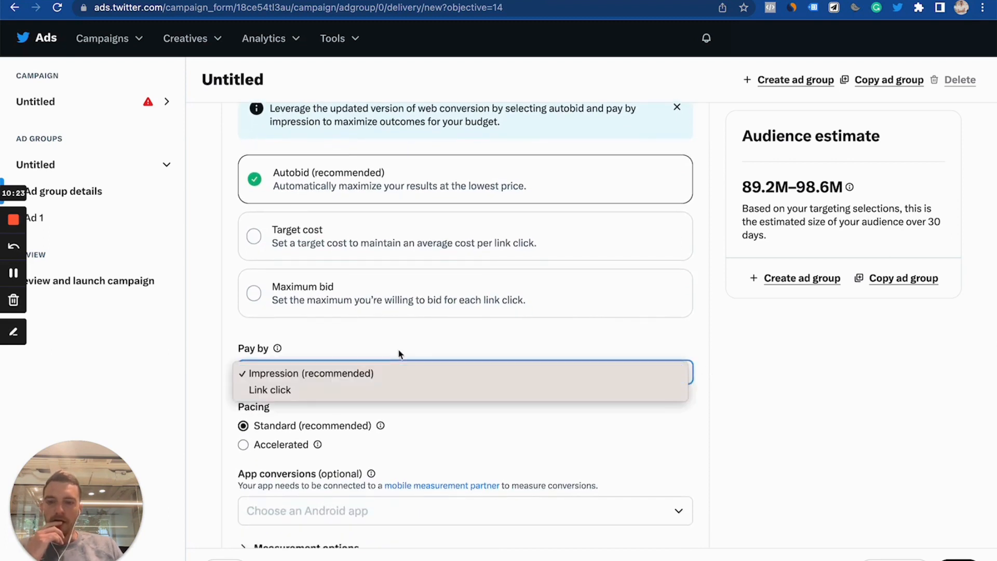
left_click(405, 348)
- Deselect Replies from the Twitter placements
scroll(405, 348, "down", 3)
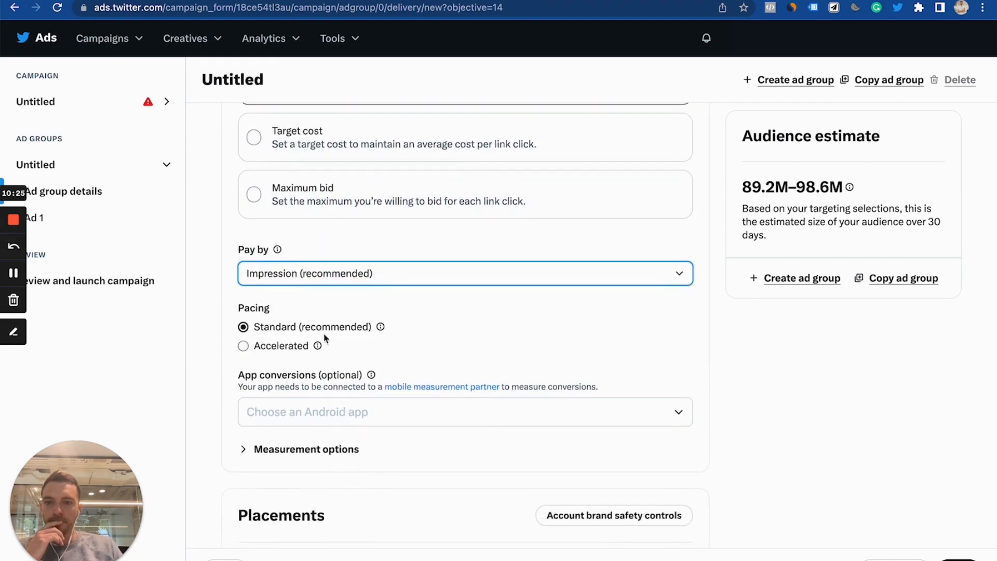
scroll(387, 335, "down", 5)
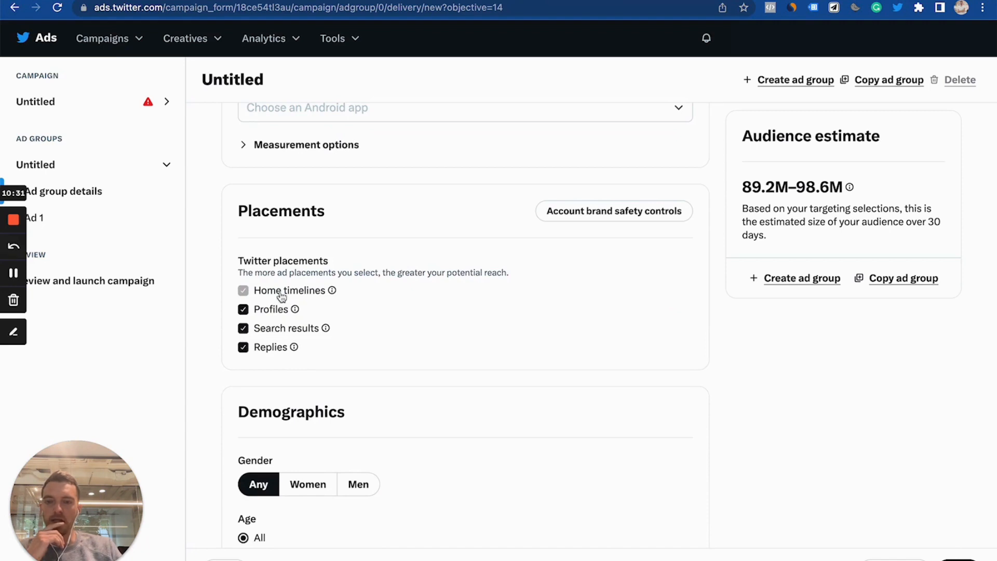
left_click(243, 346)
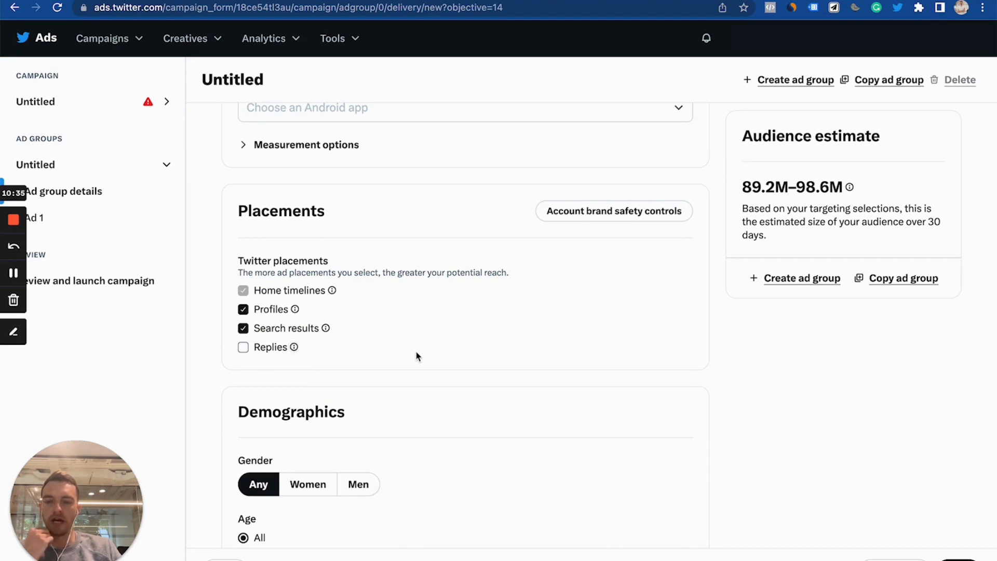
- Review the Demographics and Devices targeting options for the ad group
scroll(416, 354, "down", 5)
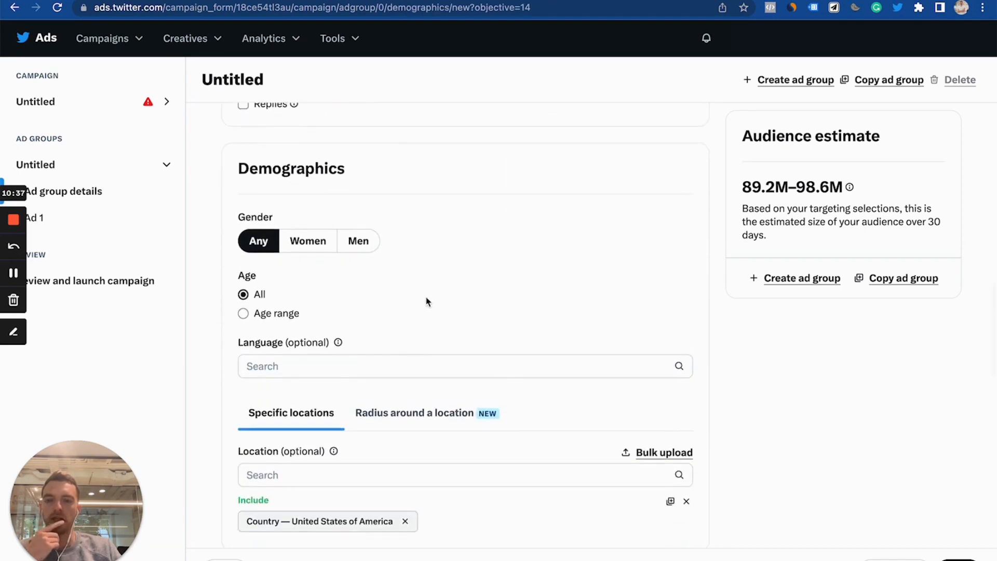
scroll(439, 300, "down", 2)
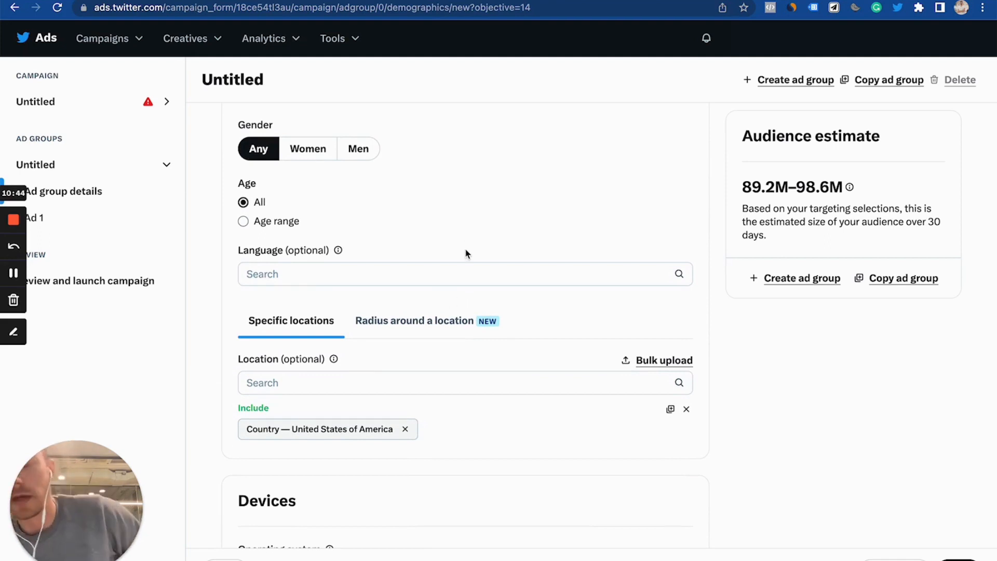
scroll(466, 250, "down", 3)
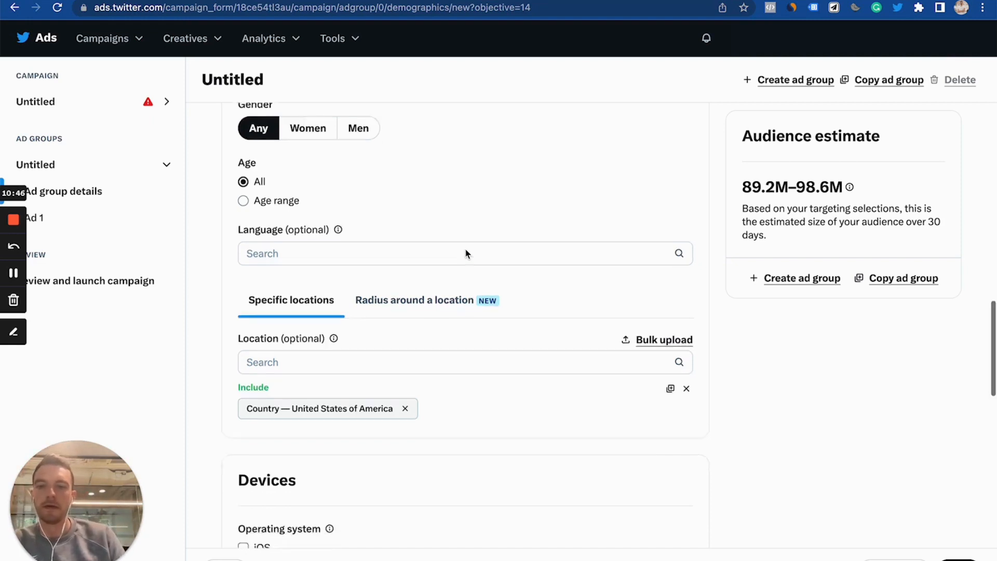
scroll(469, 250, "down", 2)
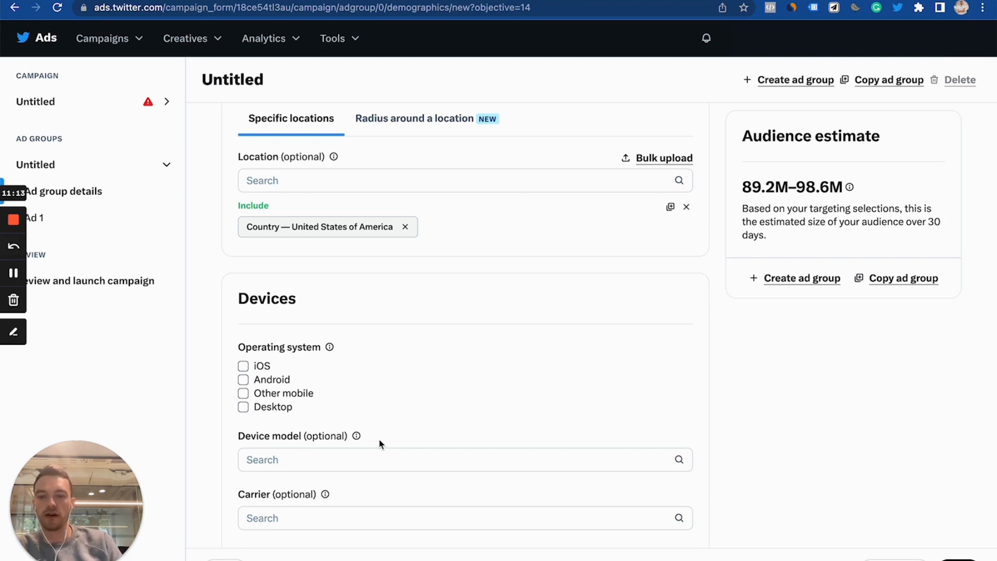
scroll(379, 439, "down", 5)
scroll(382, 425, "up", 7)
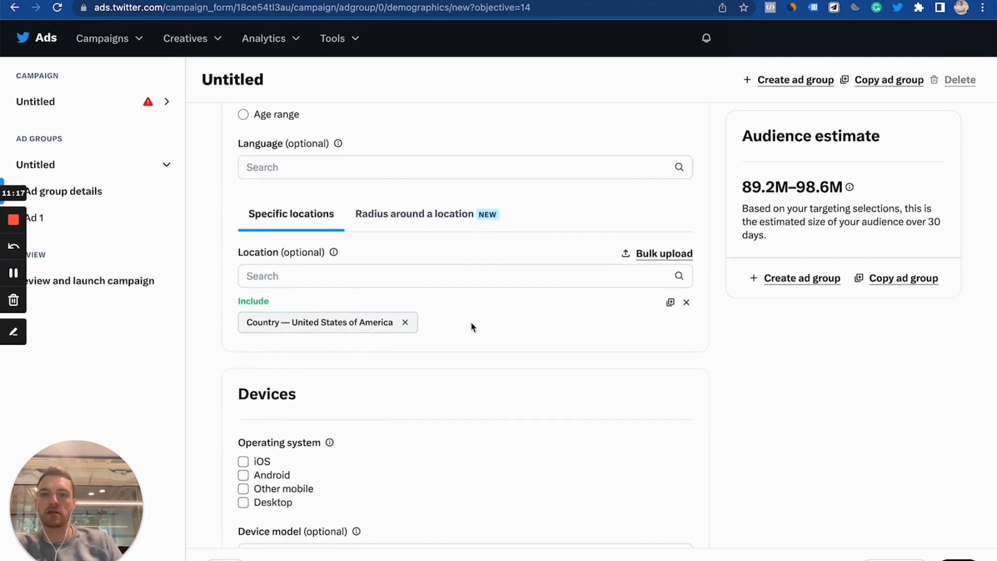
scroll(471, 327, "up", 2)
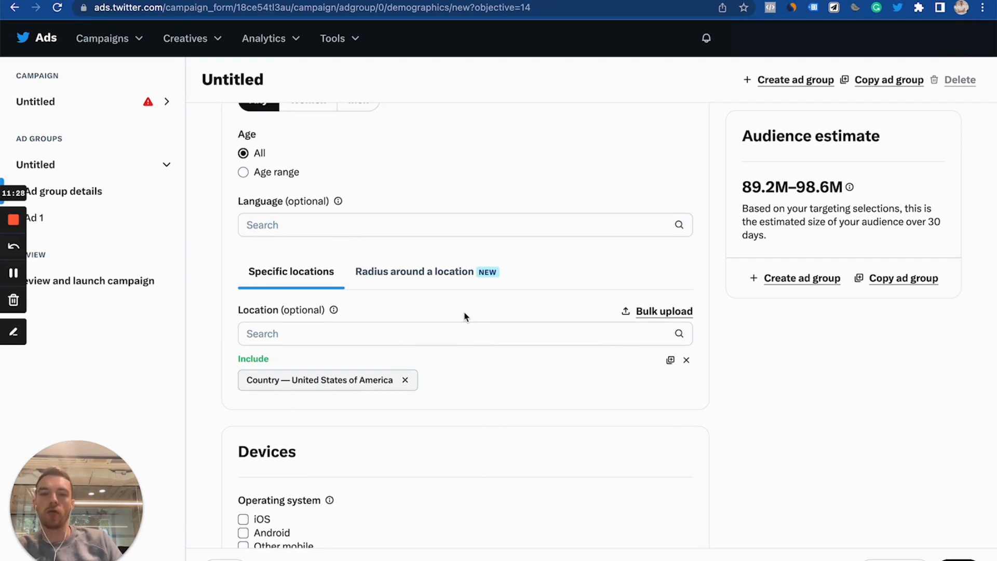
scroll(464, 314, "down", 6)
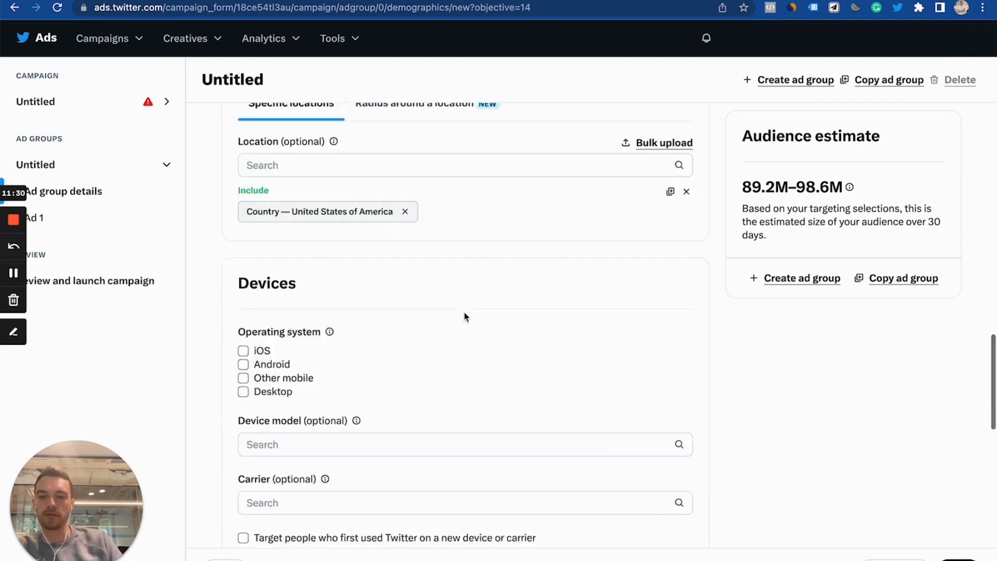
scroll(470, 294, "down", 3)
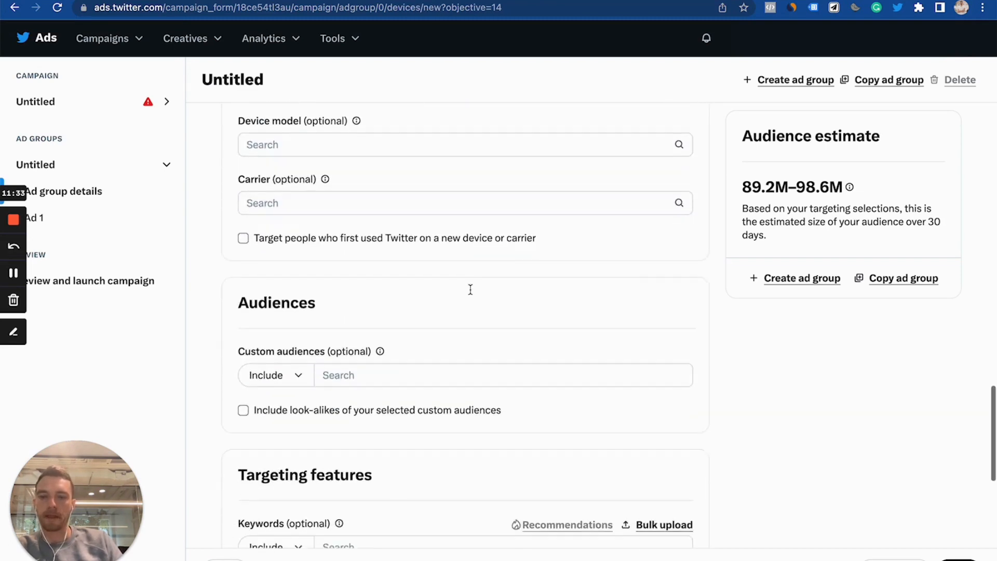
- Turn on including look-alikes of the selected custom audiences
scroll(470, 296, "down", 1)
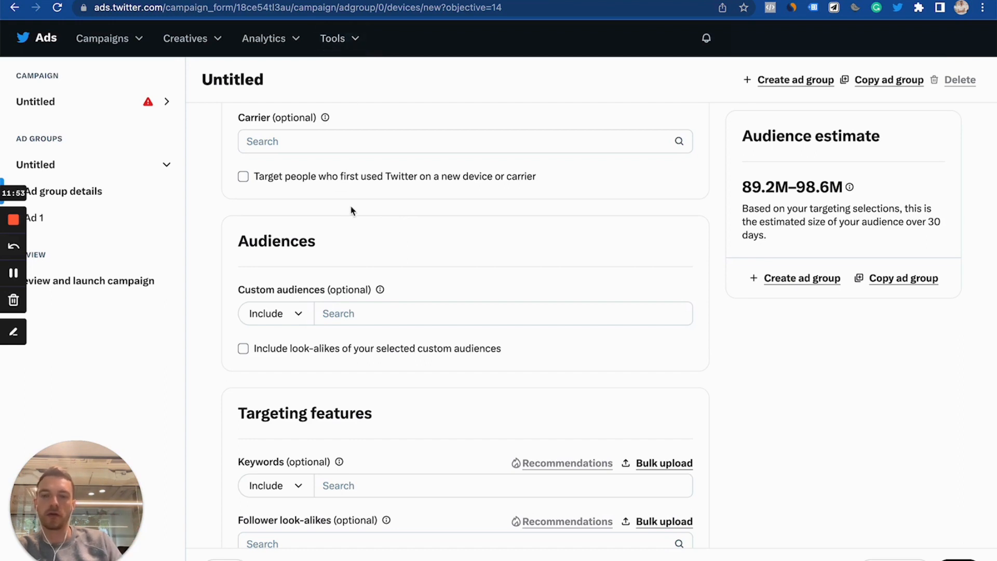
scroll(351, 210, "down", 1)
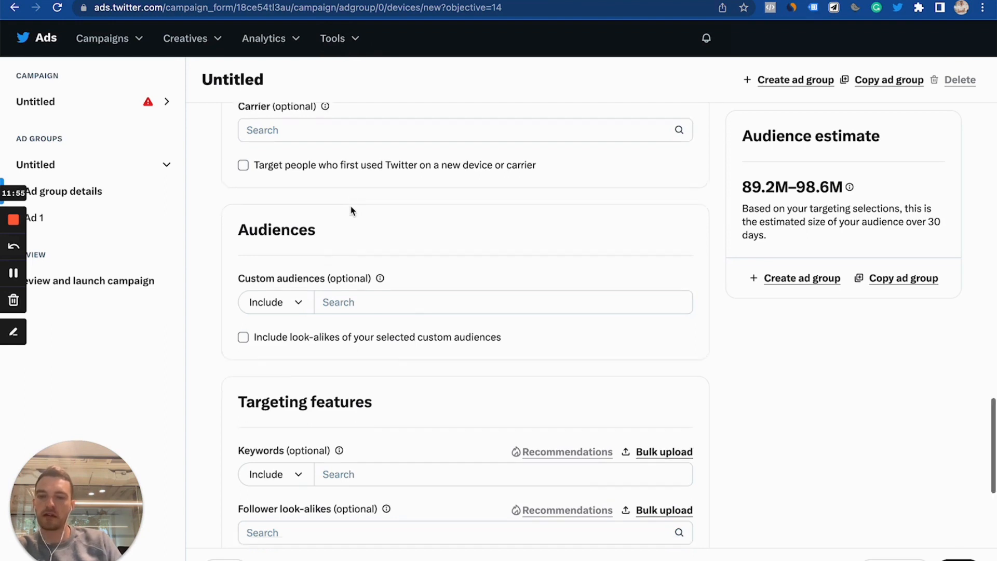
scroll(352, 210, "down", 3)
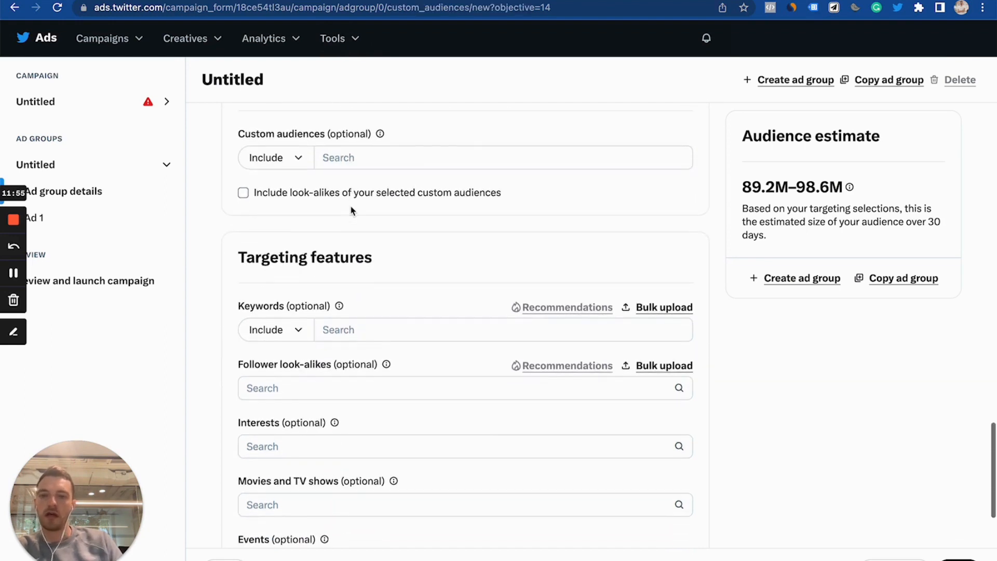
left_click(308, 201)
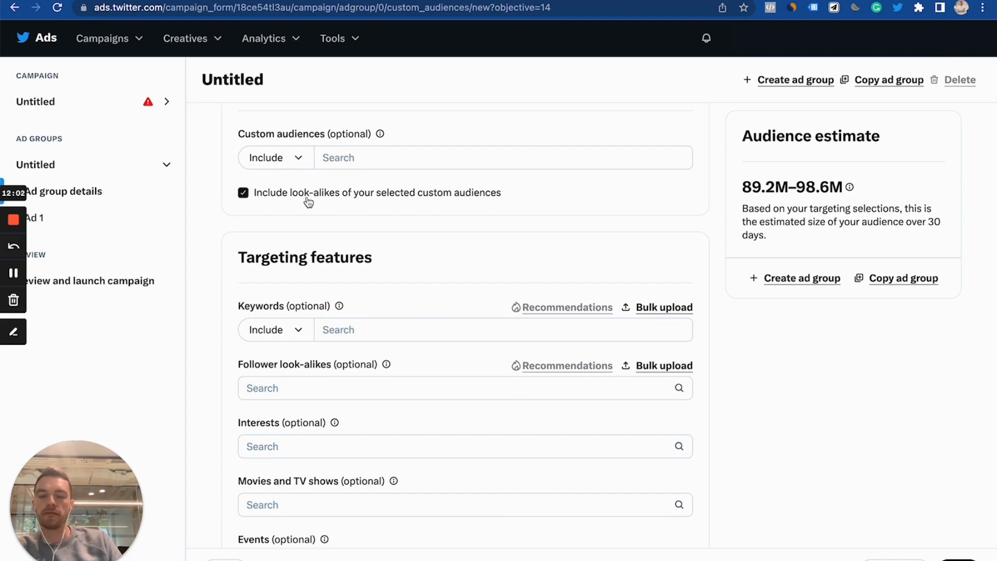
scroll(309, 201, "up", 1)
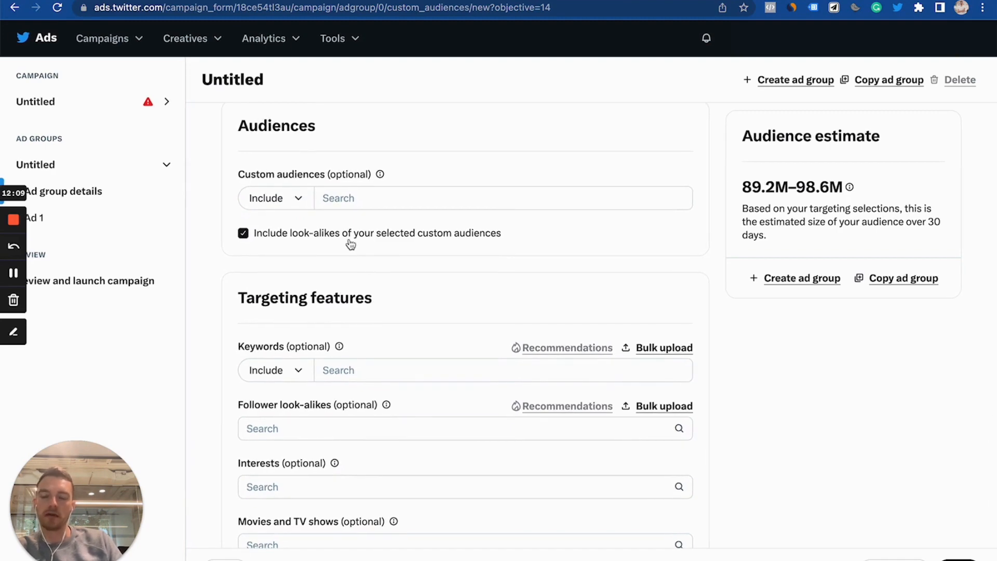
scroll(351, 244, "up", 1)
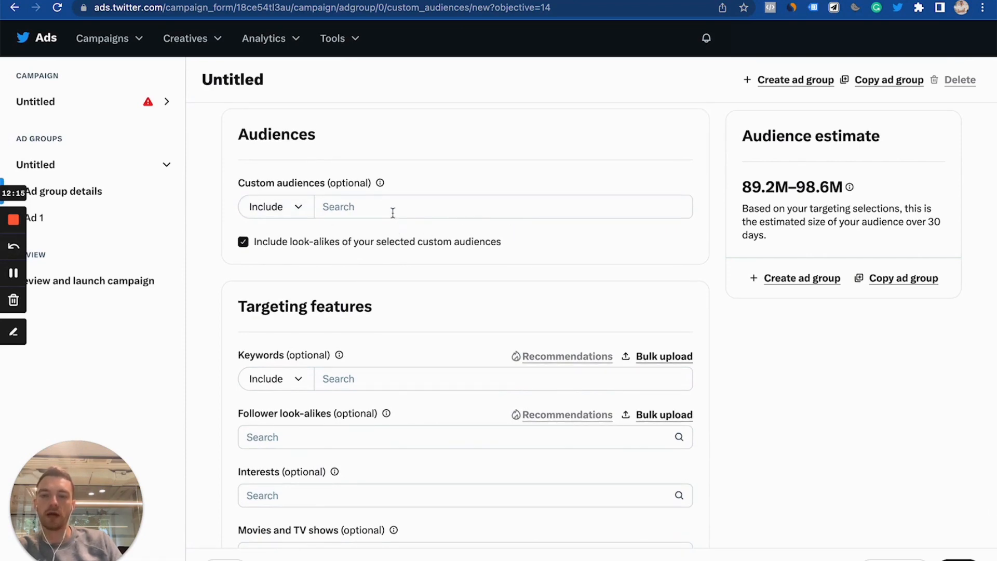
scroll(393, 212, "up", 5)
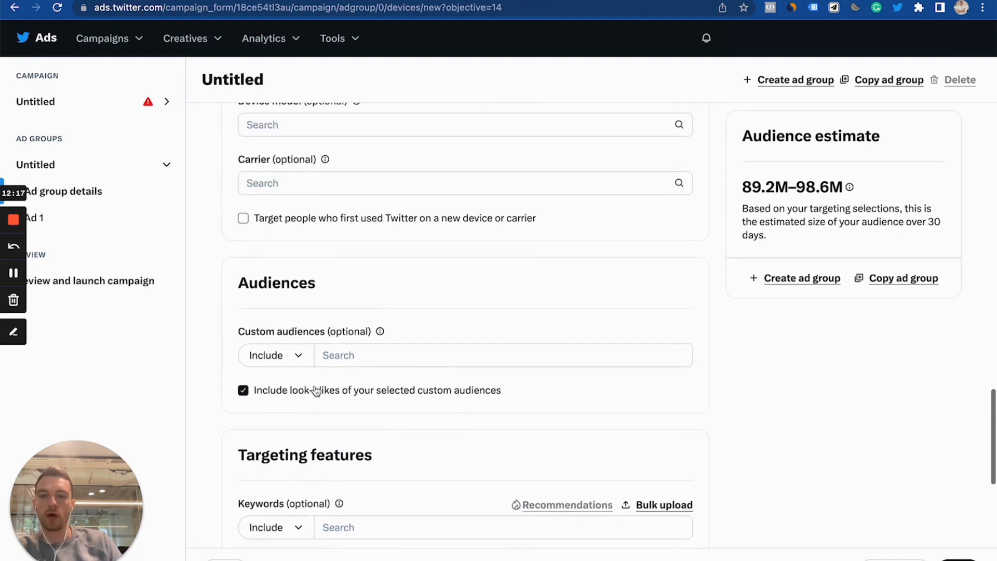
- Turn off including look-alikes of the selected custom audiences
left_click(315, 390)
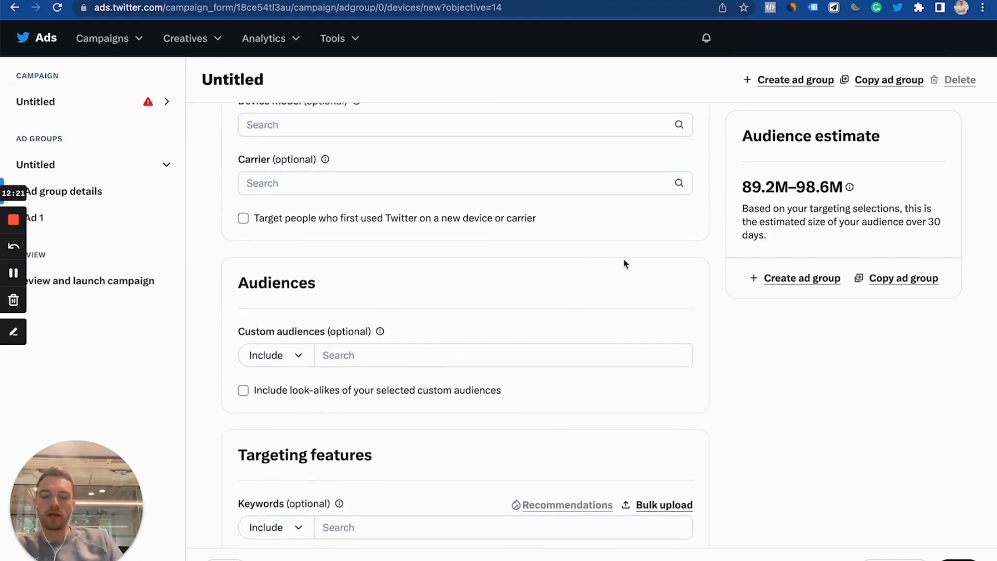
scroll(624, 264, "down", 5)
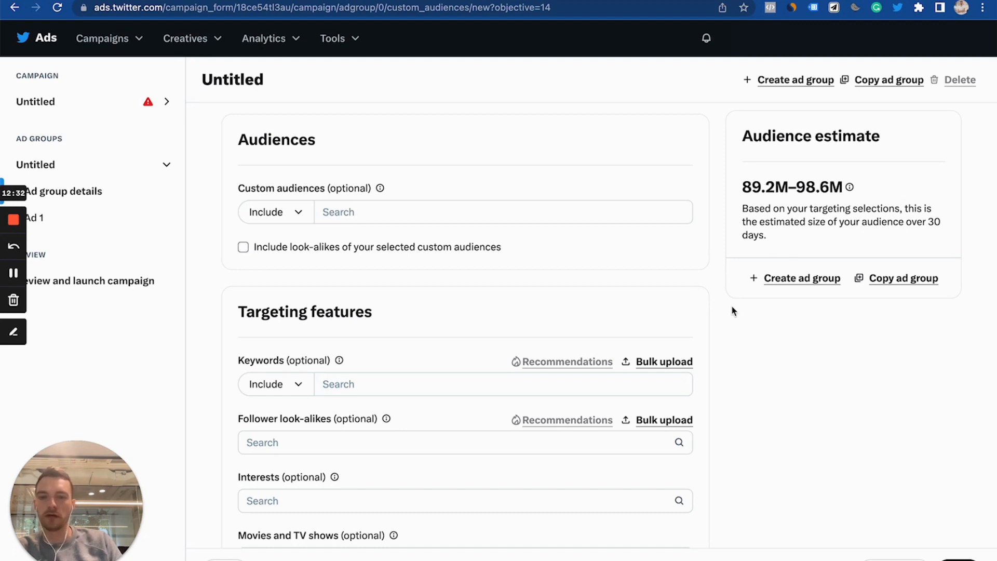
scroll(732, 310, "down", 3)
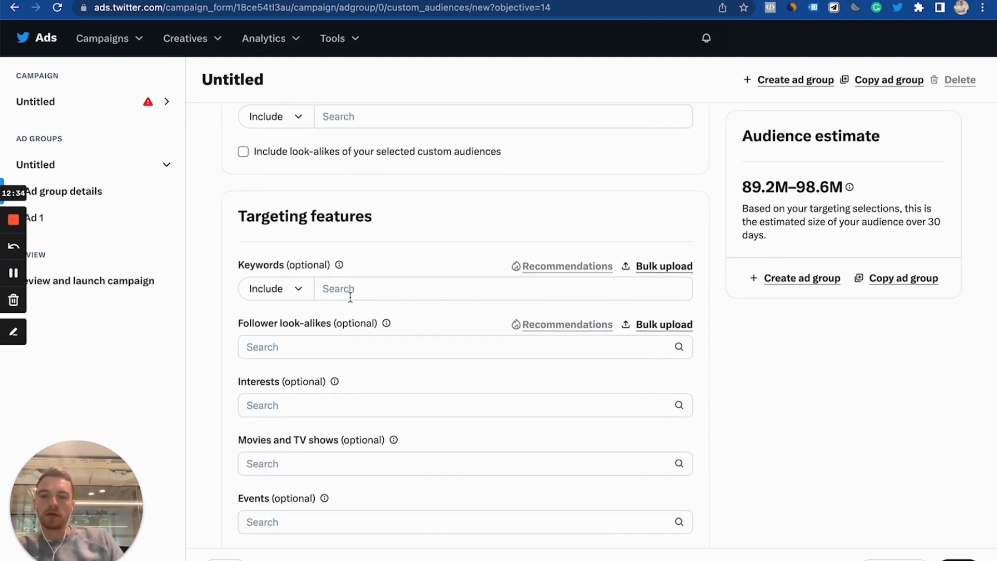
scroll(350, 297, "down", 1)
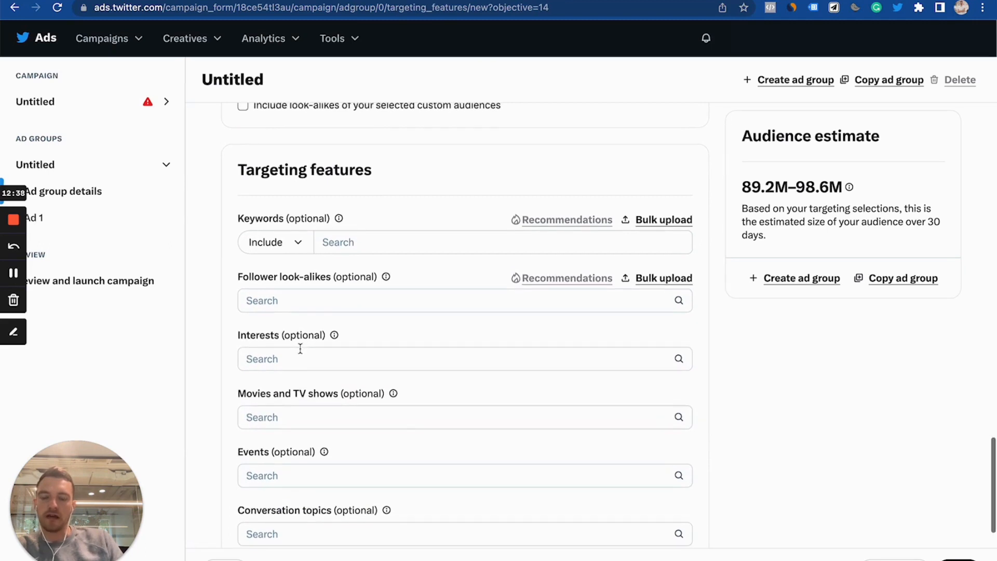
scroll(300, 347, "down", 1)
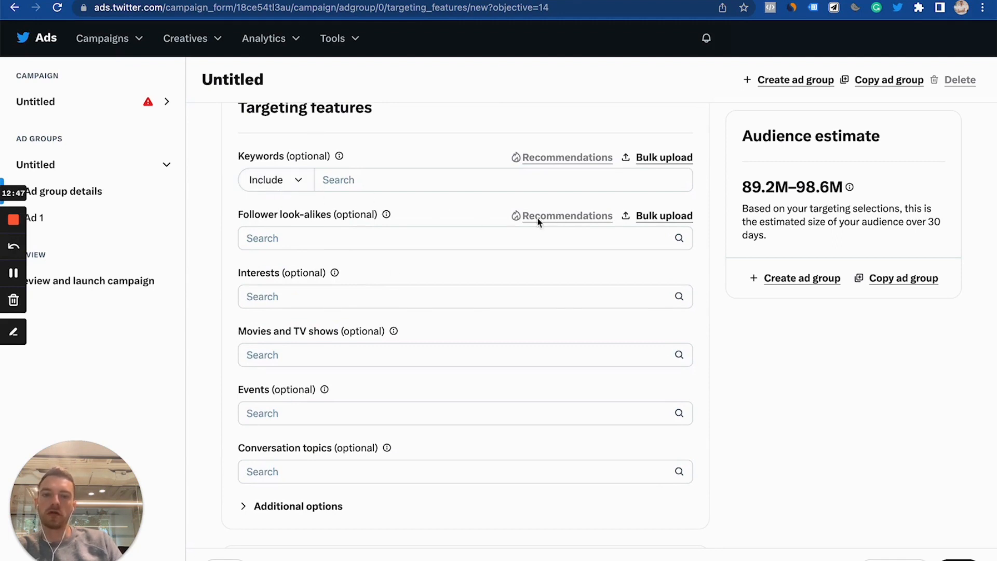
left_click(264, 234)
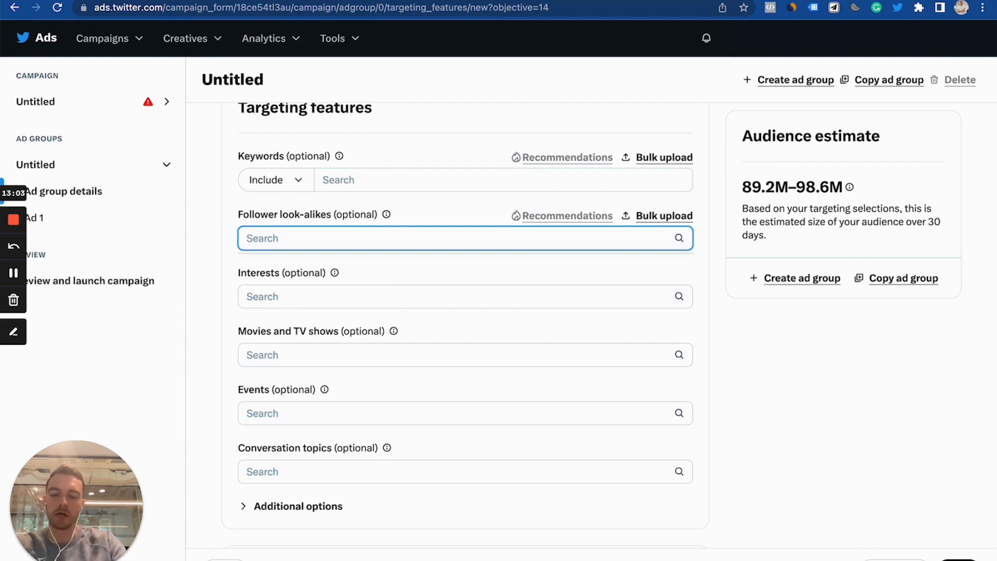
type("nike")
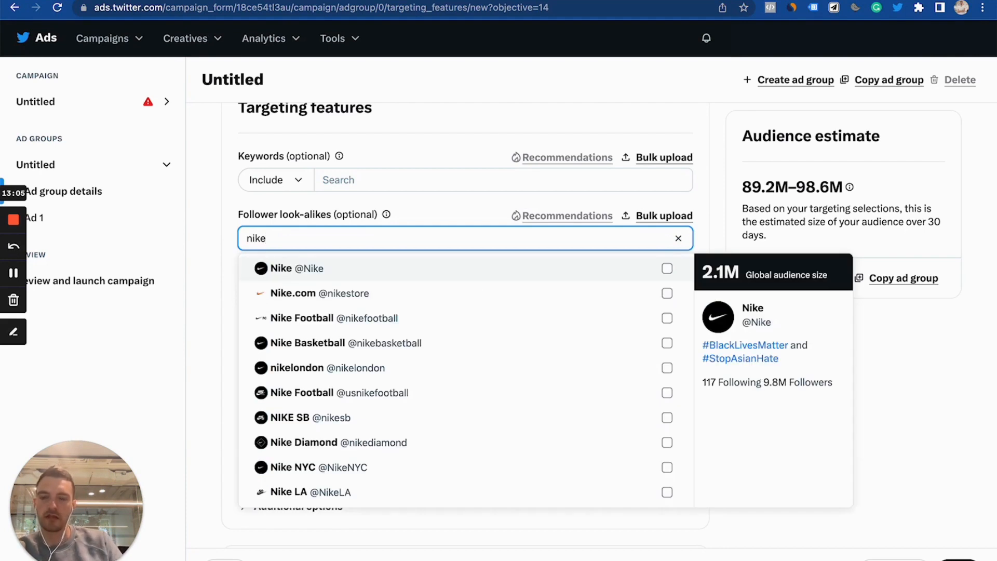
left_click(315, 274)
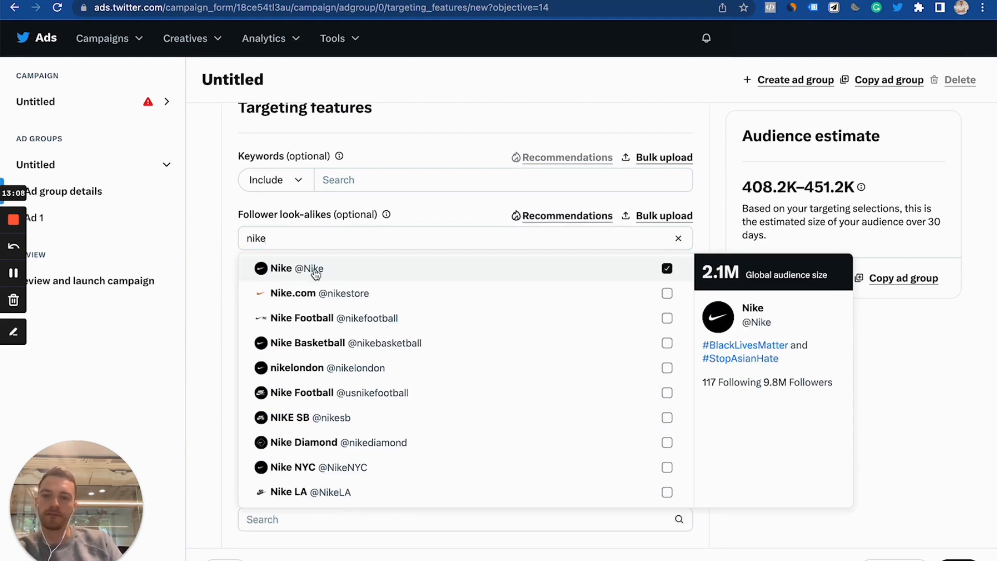
left_click(222, 276)
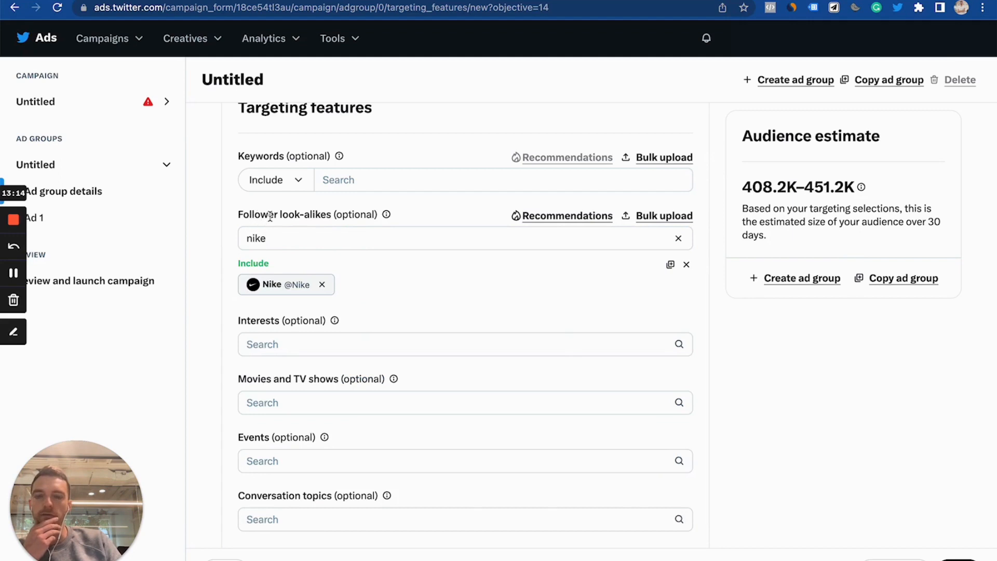
left_click(322, 285)
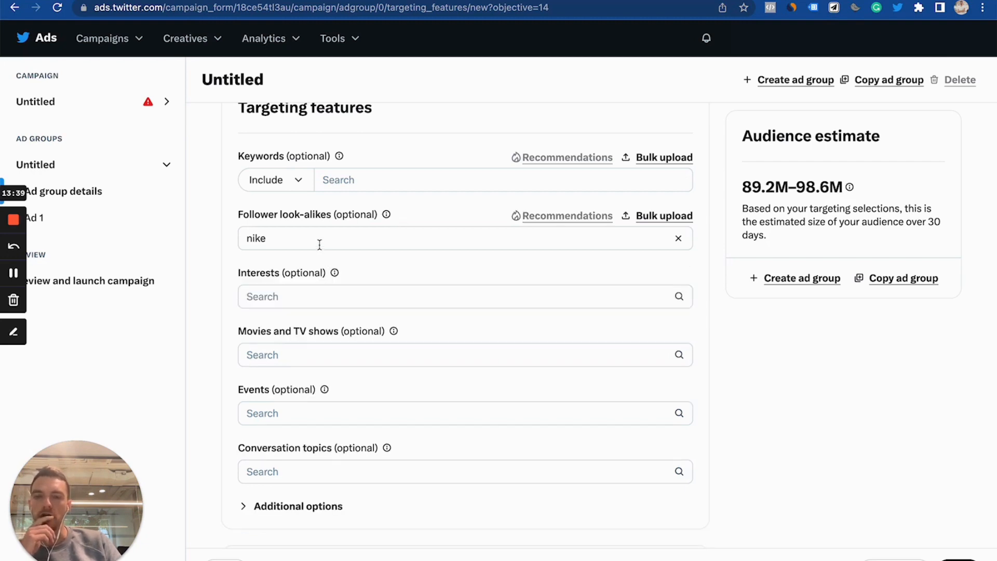
left_click(678, 238)
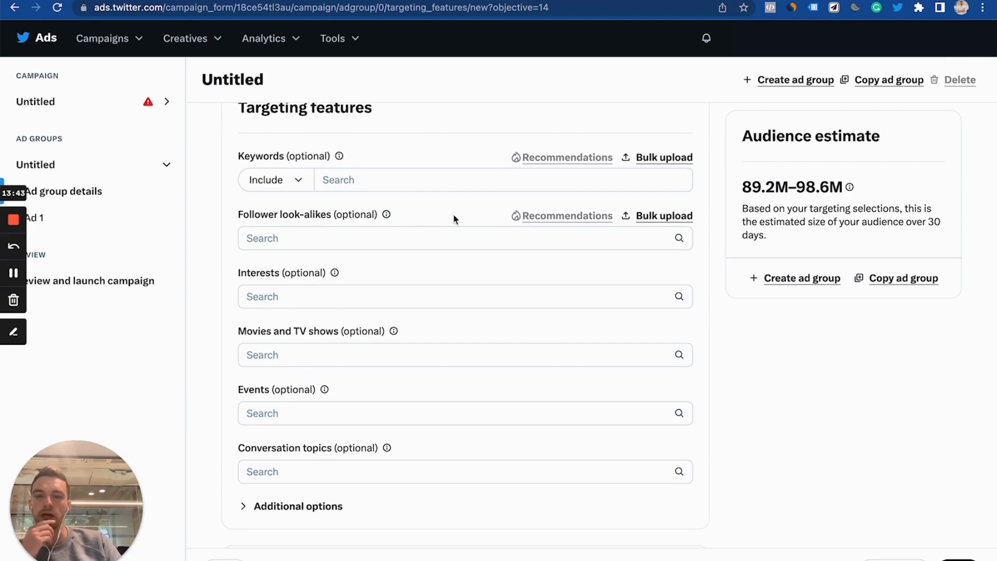
- Turn on Optimize targeting in the Targeting strategy section
scroll(454, 218, "down", 5)
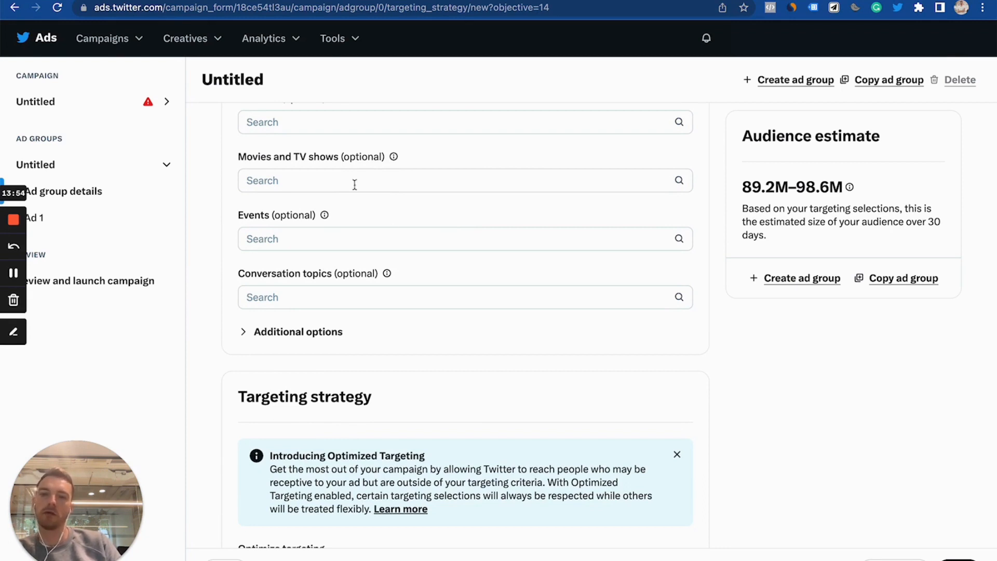
scroll(483, 272, "down", 3)
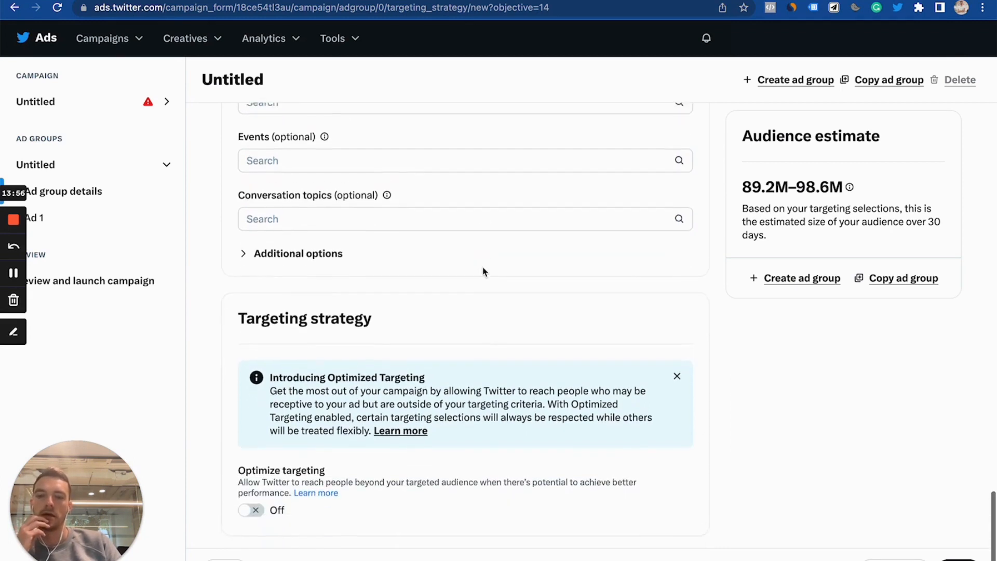
scroll(483, 272, "down", 1)
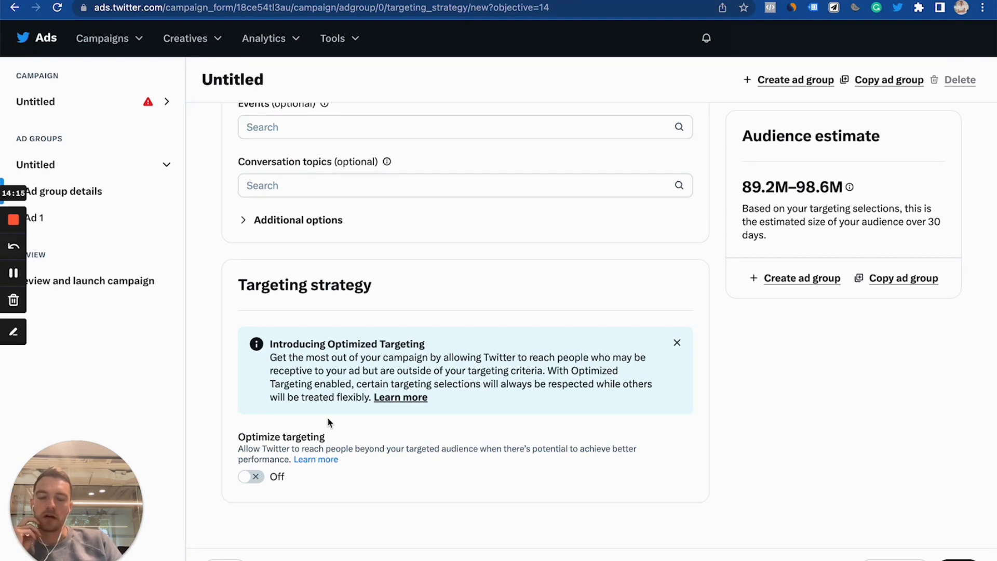
left_click(255, 477)
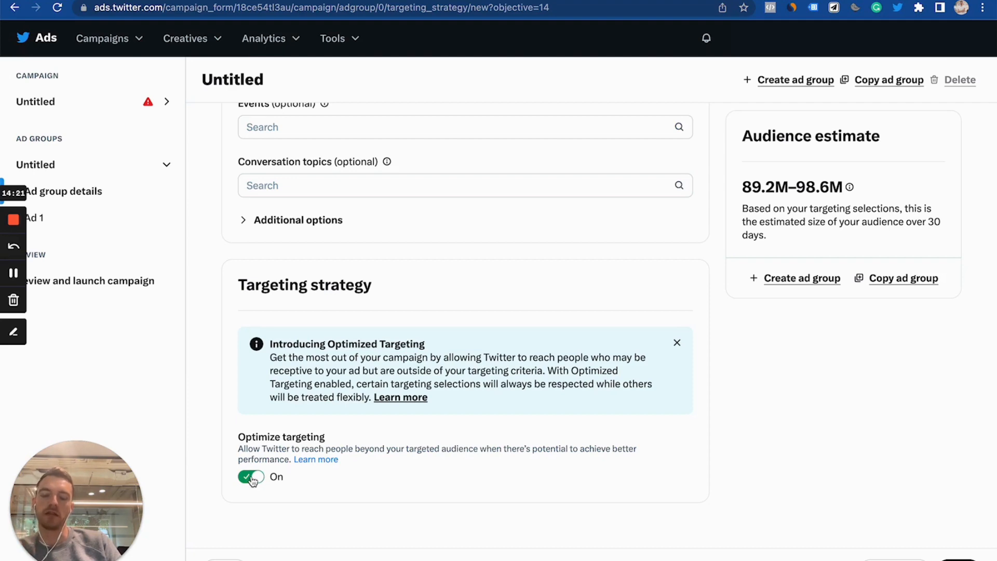
scroll(423, 366, "up", 5)
scroll(422, 367, "down", 5)
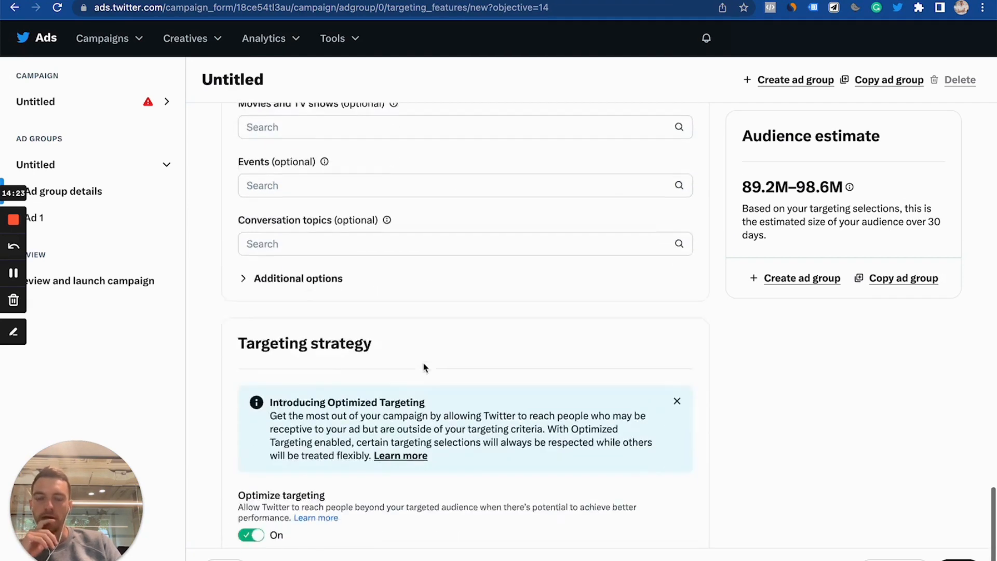
left_click(252, 477)
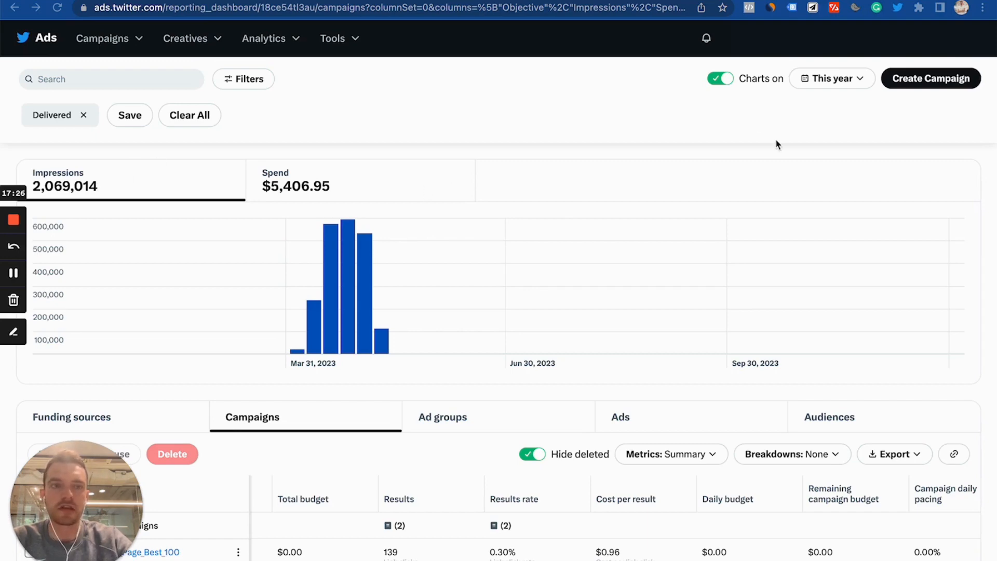
- Set the campaigns dashboard date range to May 1 through May 8, 2023
scroll(761, 171, "down", 12)
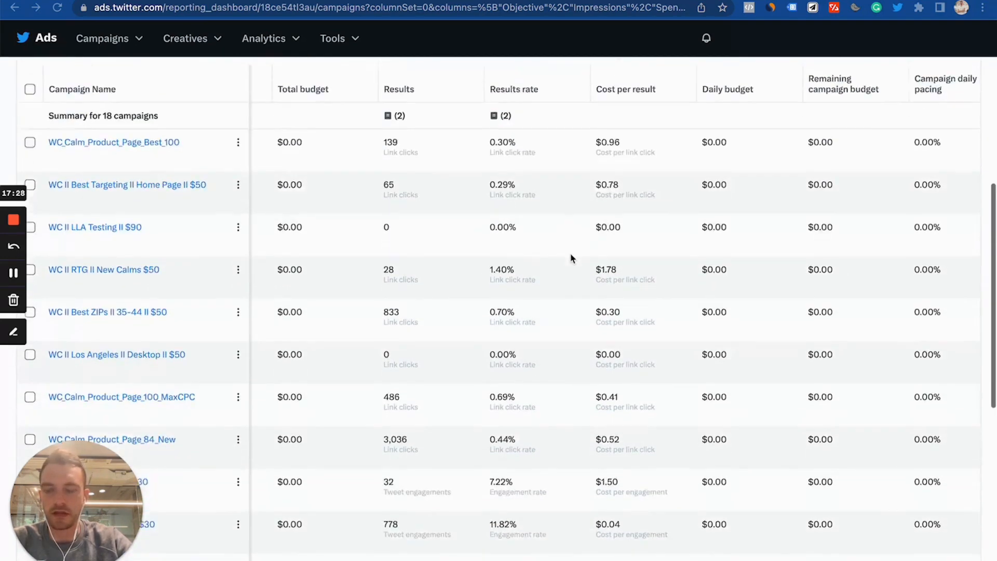
scroll(570, 259, "down", 5)
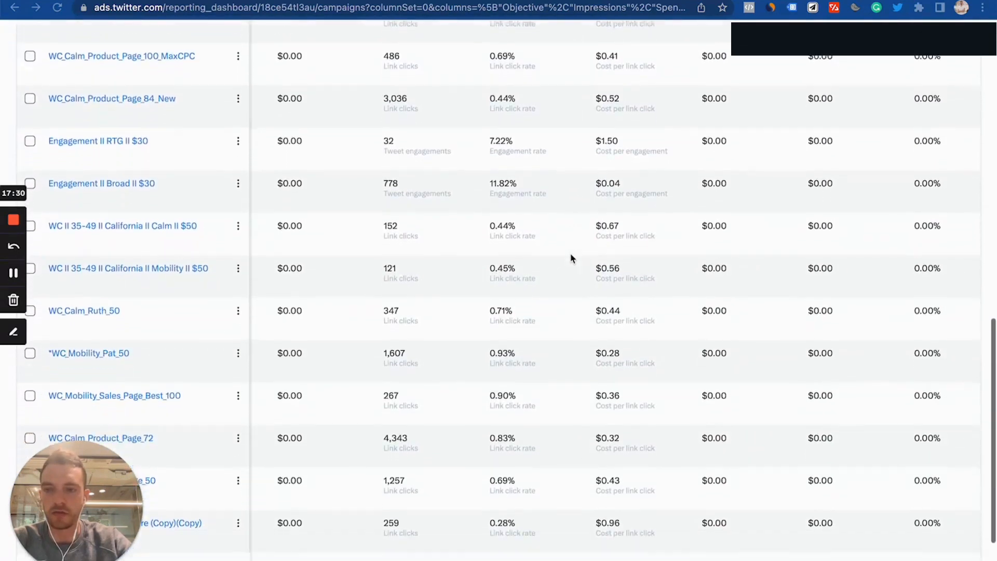
scroll(574, 282, "up", 15)
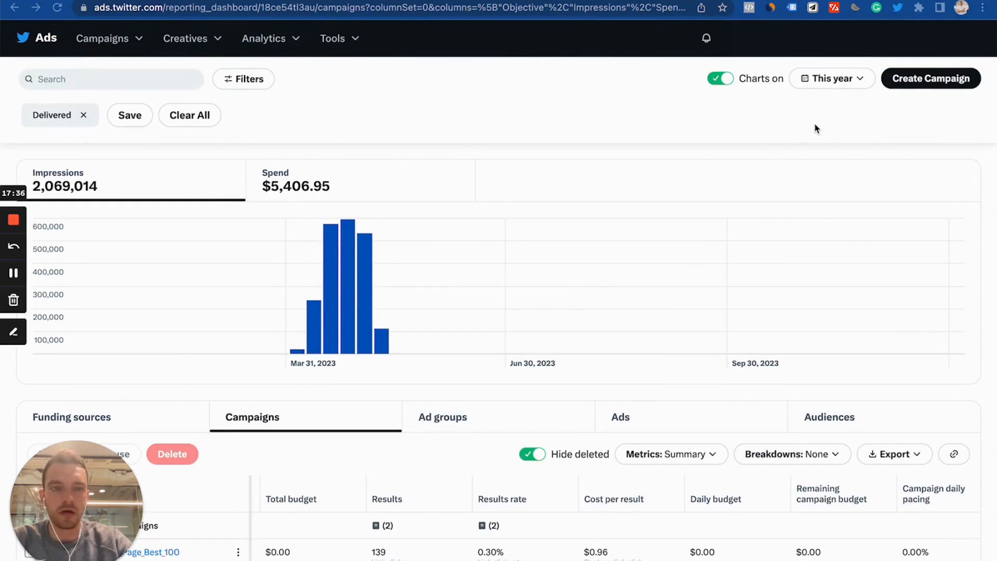
left_click(832, 87)
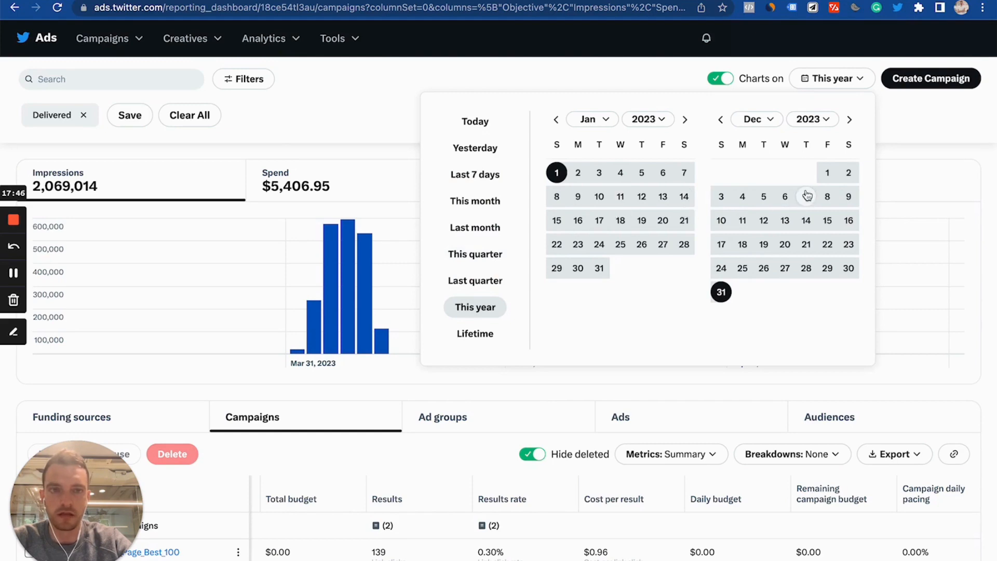
left_click(556, 120)
left_click(850, 120)
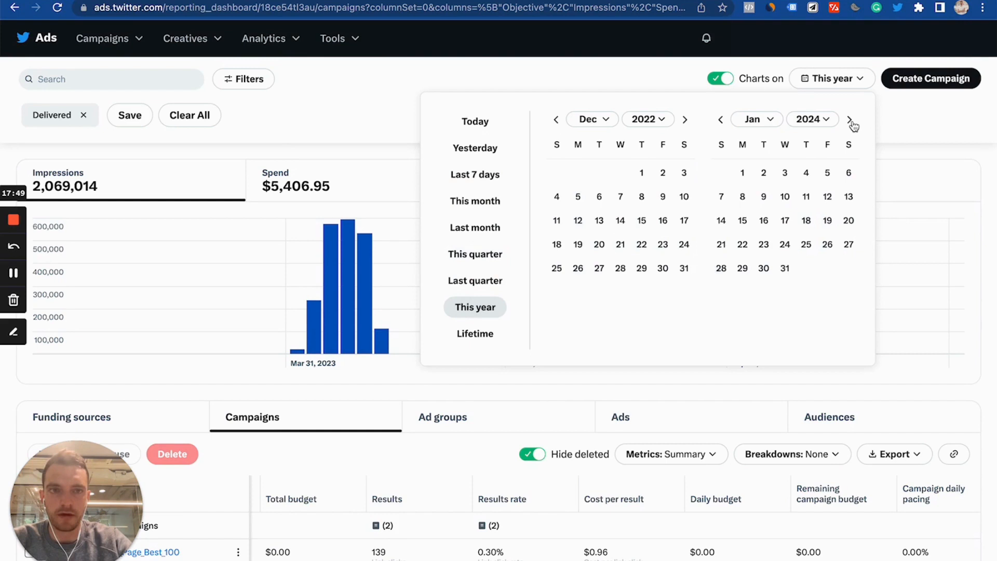
left_click(684, 120)
left_click(685, 120)
left_click(685, 120)
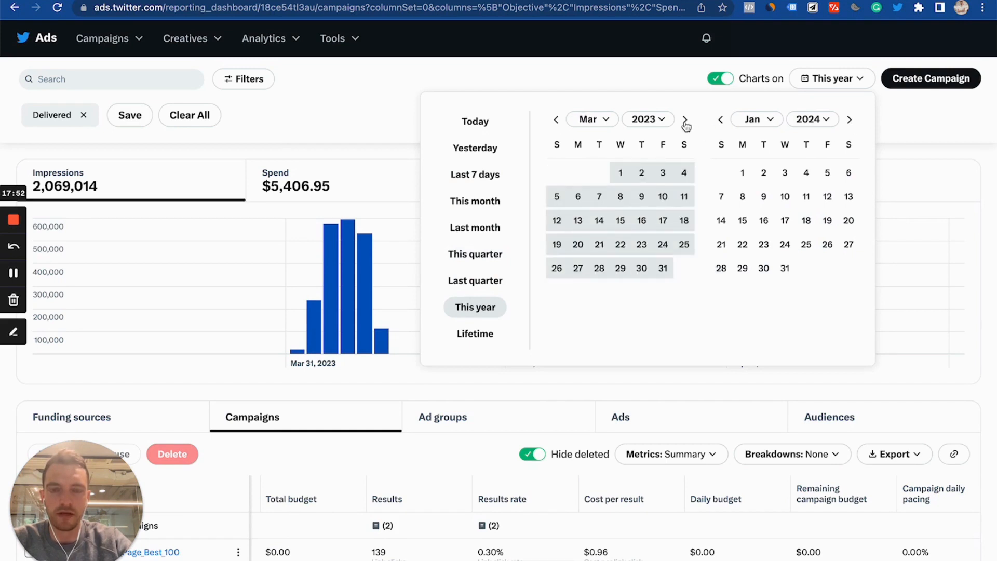
left_click(685, 120)
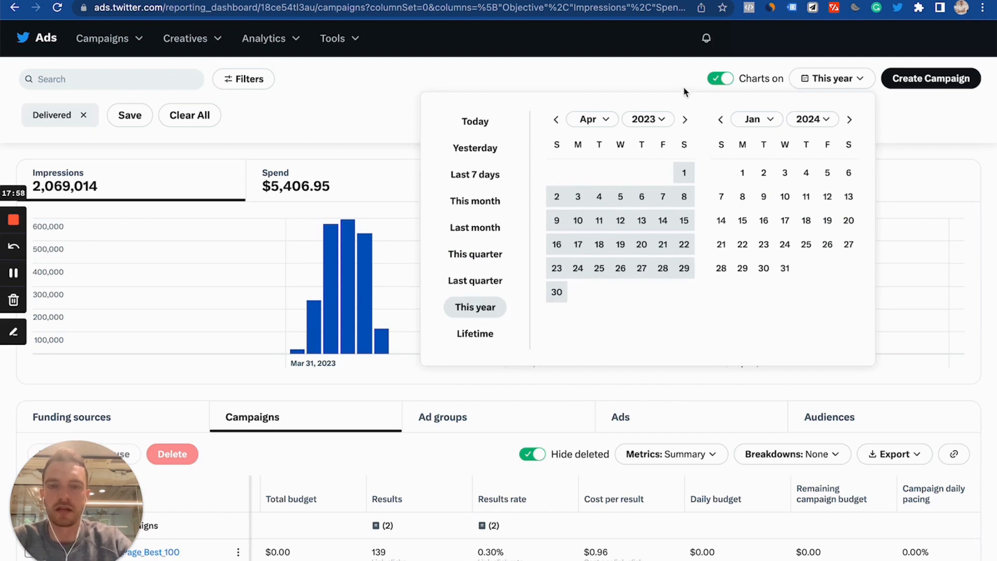
left_click(685, 121)
left_click(578, 174)
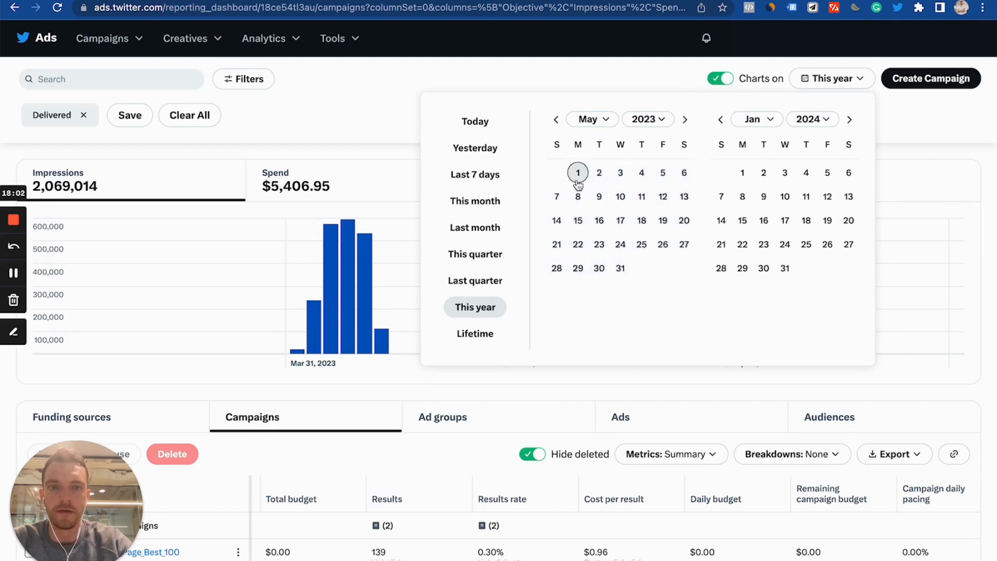
left_click(578, 197)
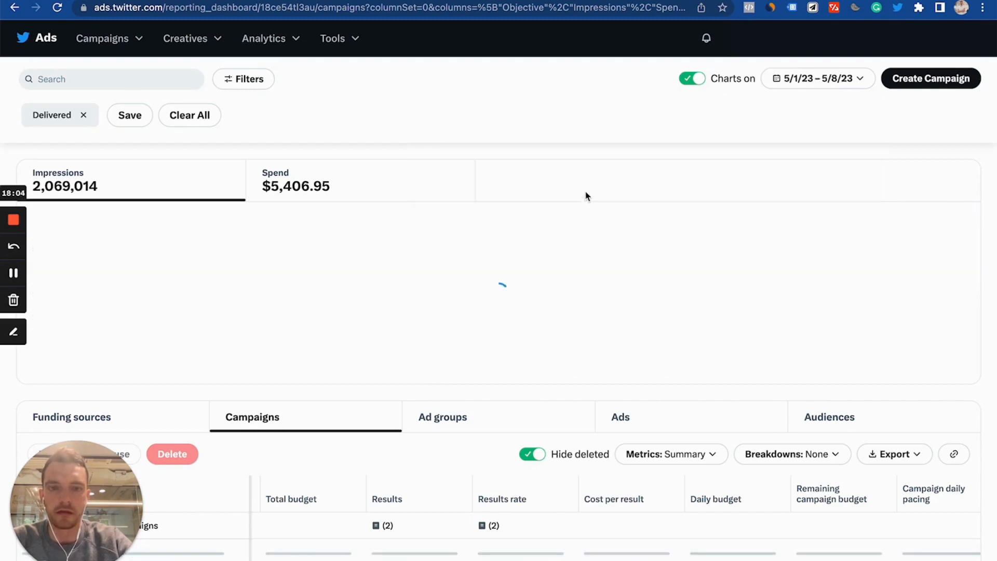
- Examine the campaigns table's status, impressions, spend and results columns for the selected dates
scroll(594, 162, "down", 4)
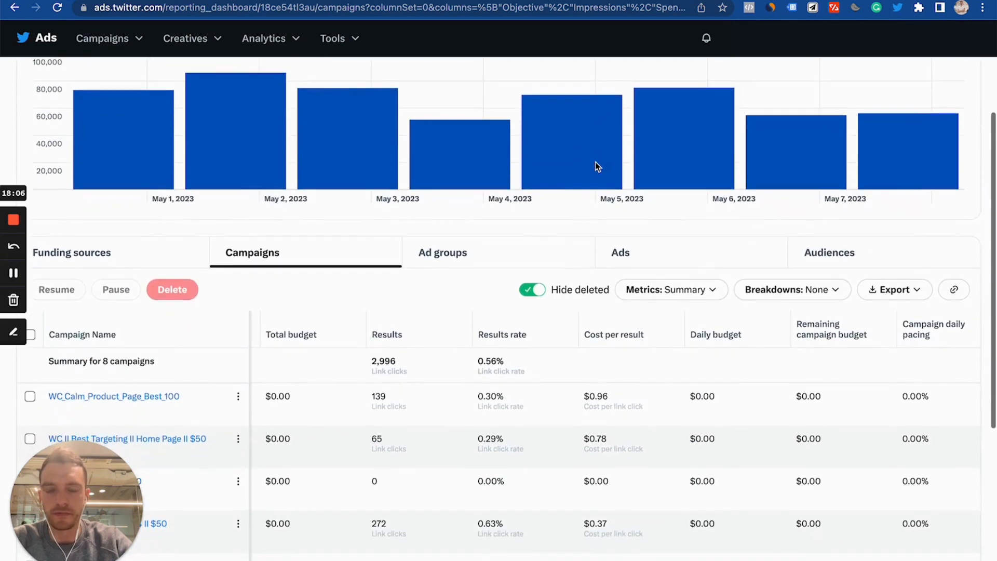
scroll(597, 166, "down", 5)
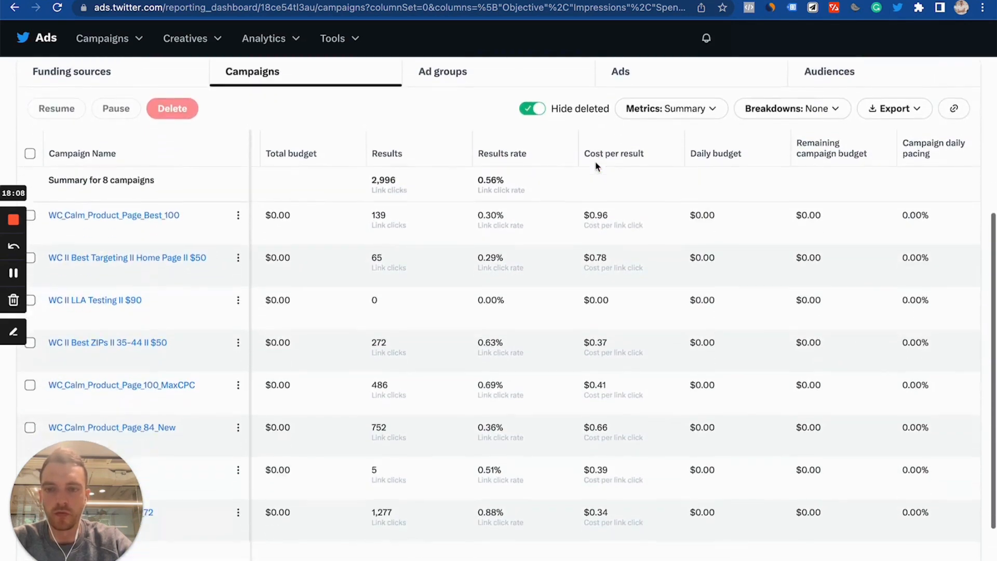
scroll(597, 166, "left", 10)
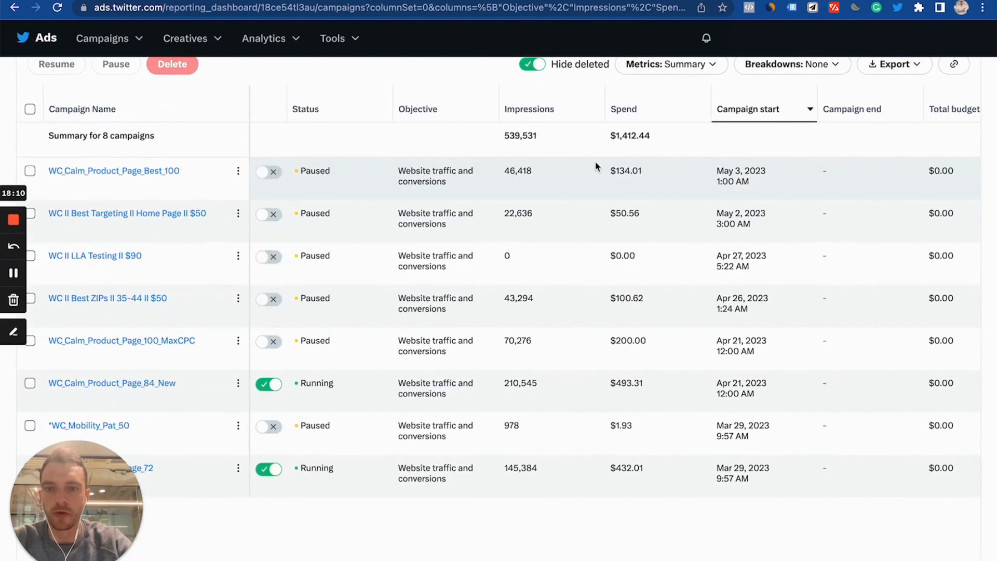
scroll(564, 317, "down", 2)
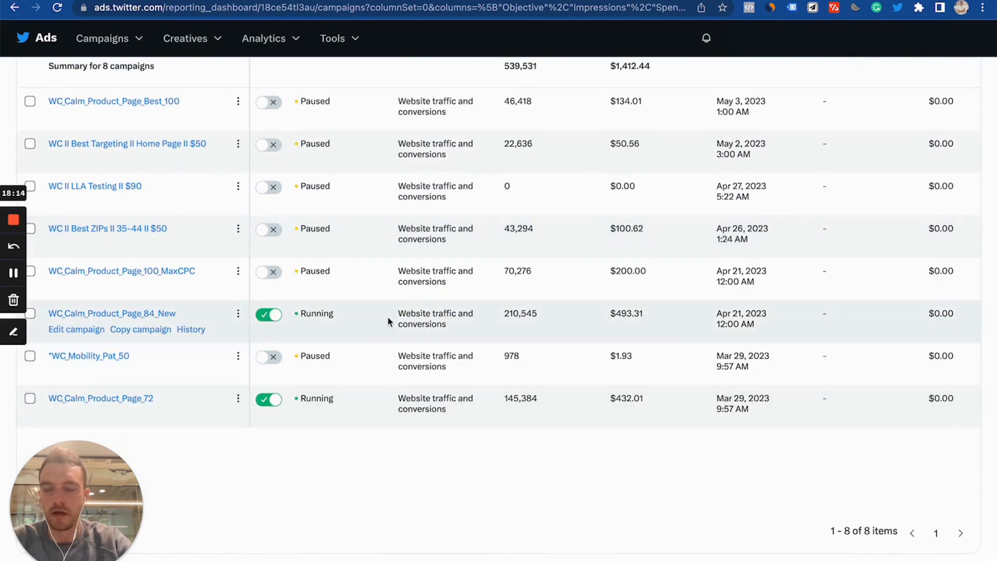
scroll(388, 321, "right", 10)
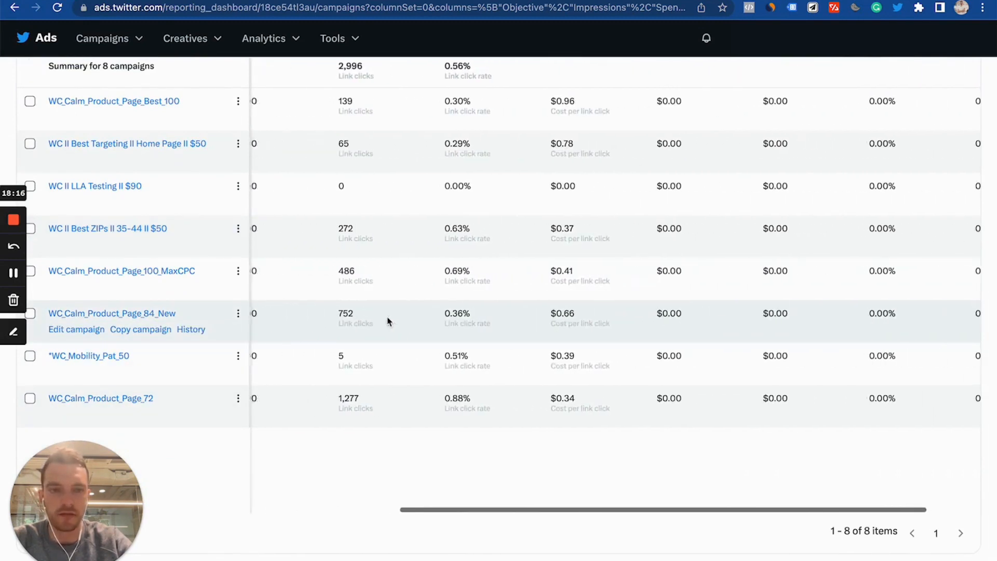
scroll(388, 321, "right", 3)
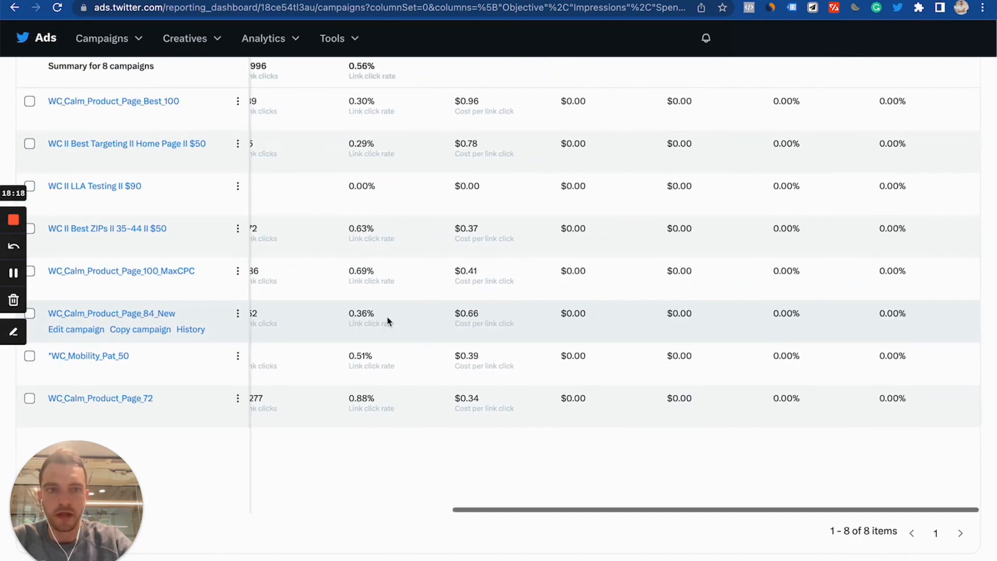
scroll(468, 301, "up", 10)
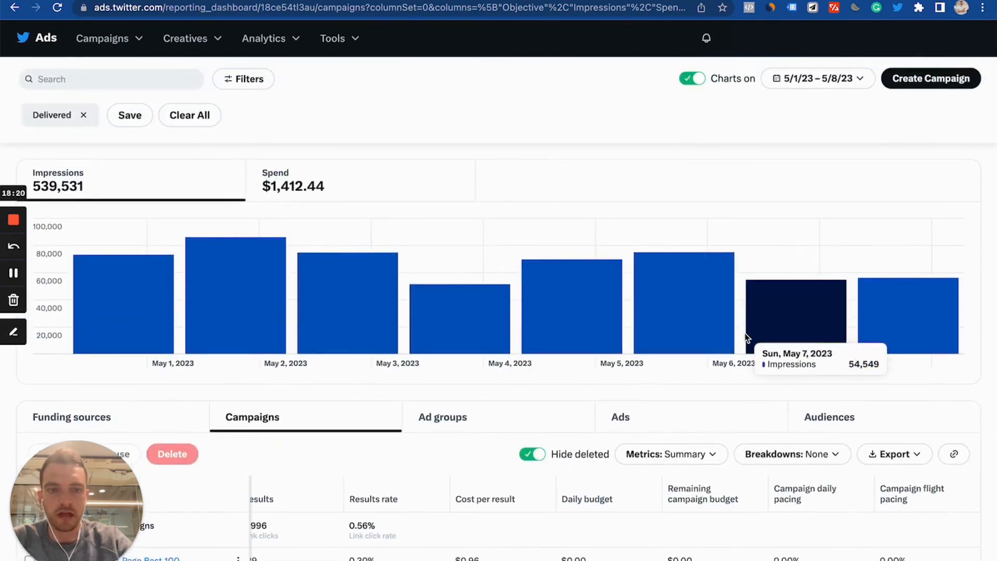
scroll(742, 325, "down", 3)
- Switch the campaigns table's metrics to the KM NEW custom preset
left_click(713, 305)
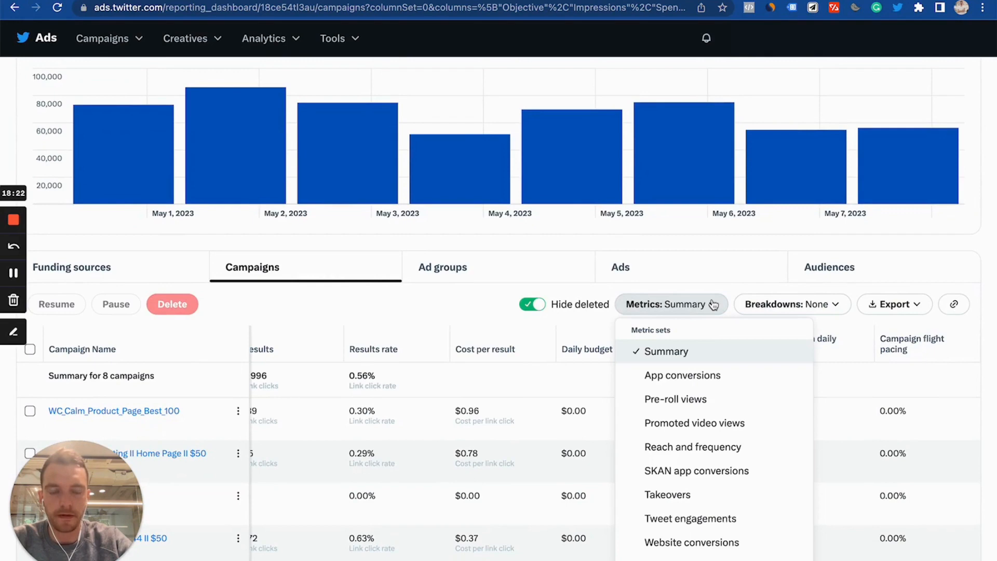
left_click(713, 305)
scroll(747, 249, "down", 3)
left_click(716, 203)
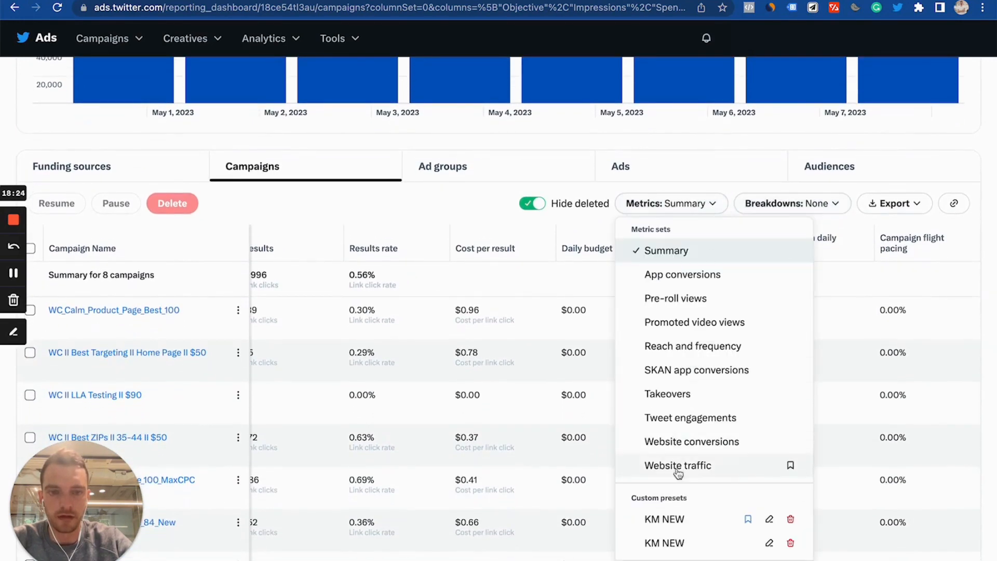
left_click(675, 516)
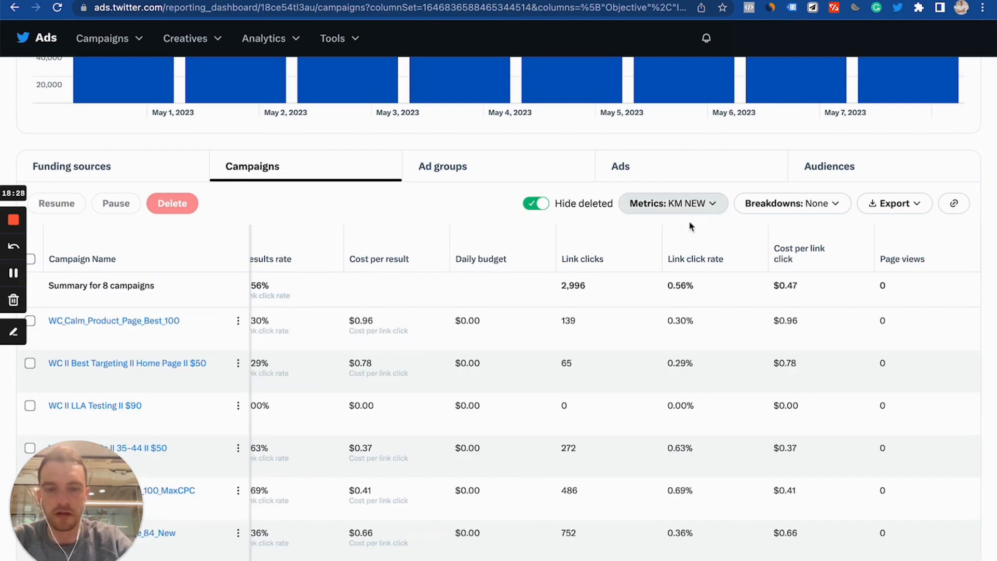
- Scroll through the campaigns table's KM NEW columns, from impressions and link clicks to cart additions and checkouts
scroll(628, 371, "down", 3)
scroll(630, 369, "left", 10)
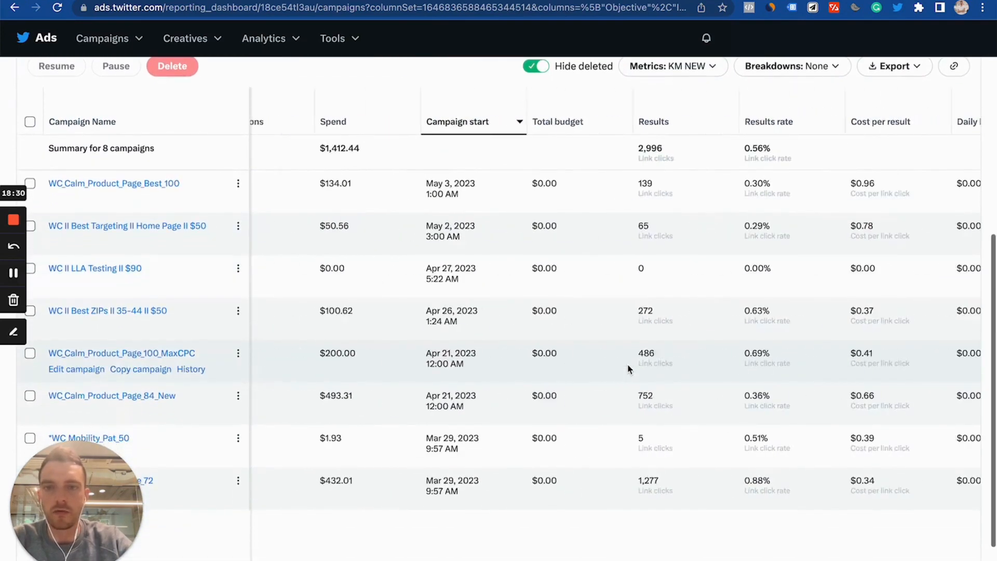
scroll(627, 369, "left", 6)
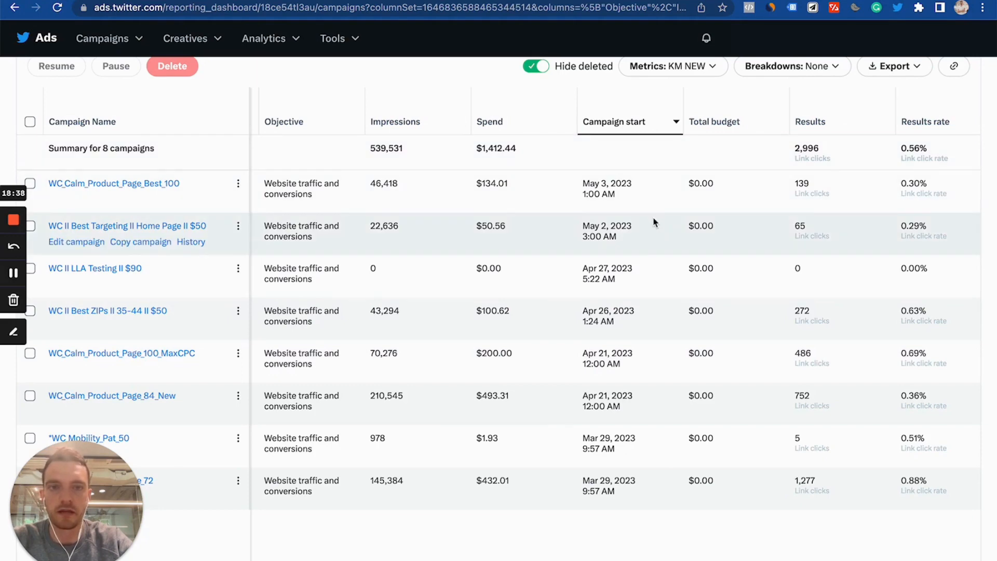
scroll(646, 156, "right", 8)
scroll(646, 162, "left", 2)
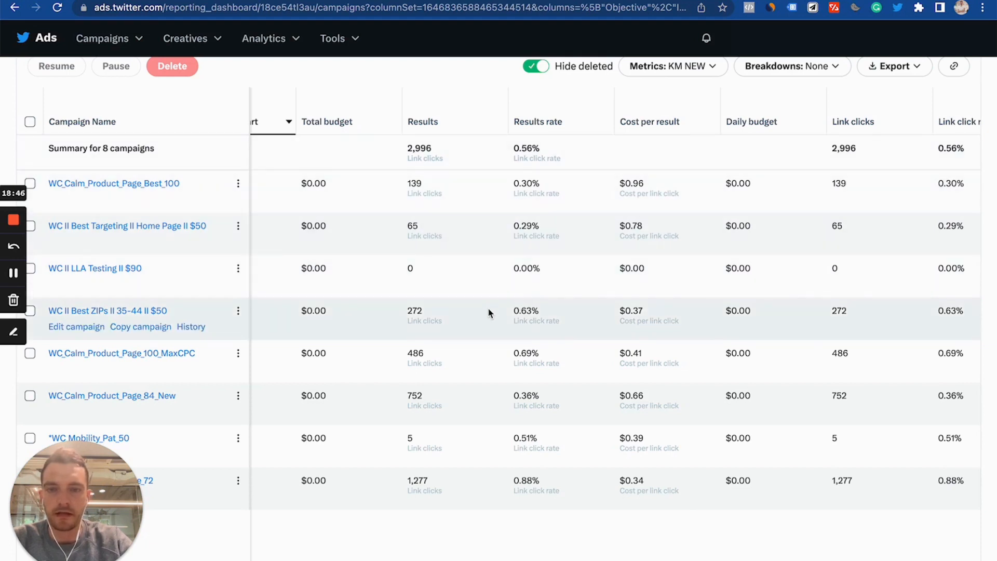
scroll(489, 311, "up", 2)
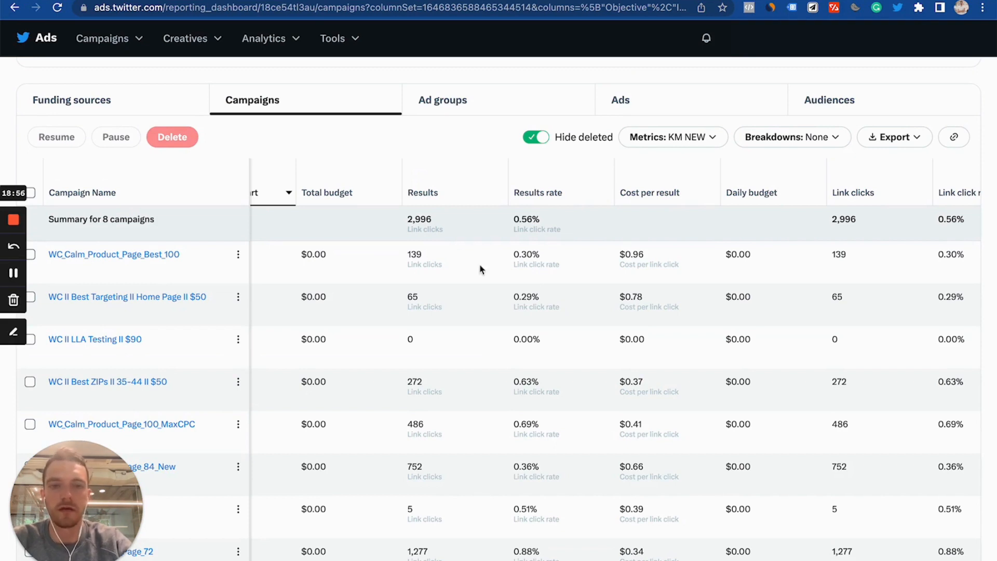
scroll(514, 290, "right", 5)
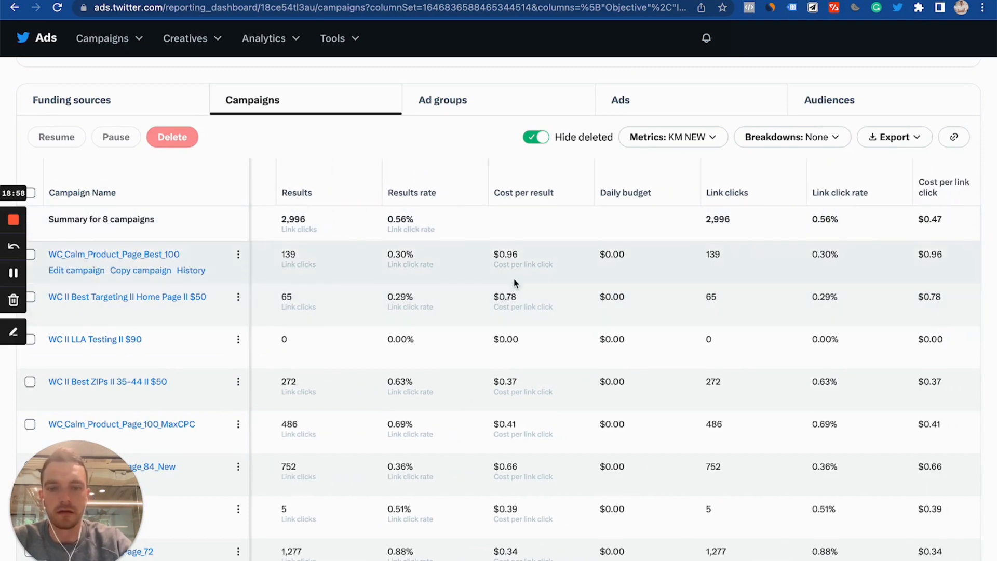
scroll(515, 270, "down", 1)
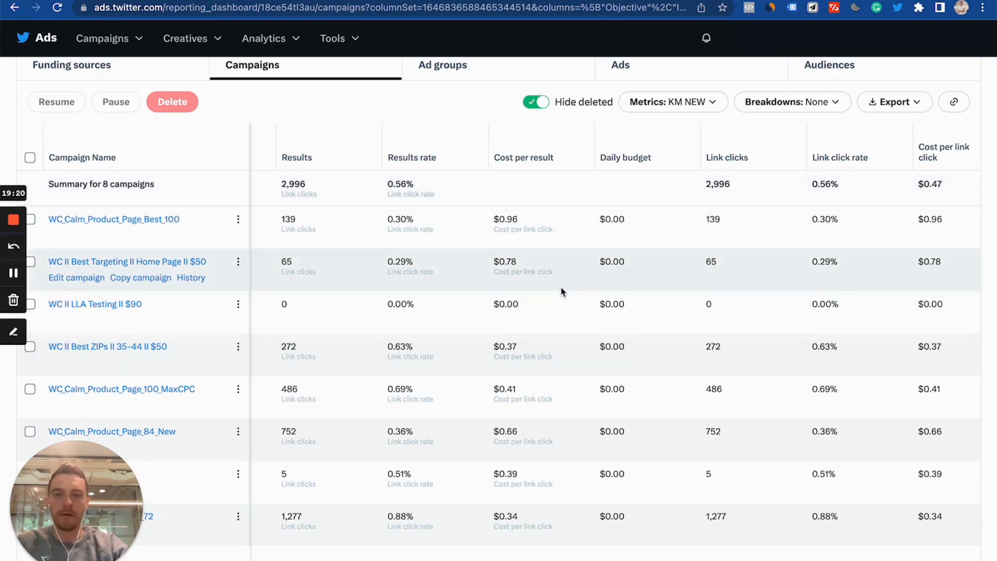
scroll(561, 292, "right", 1)
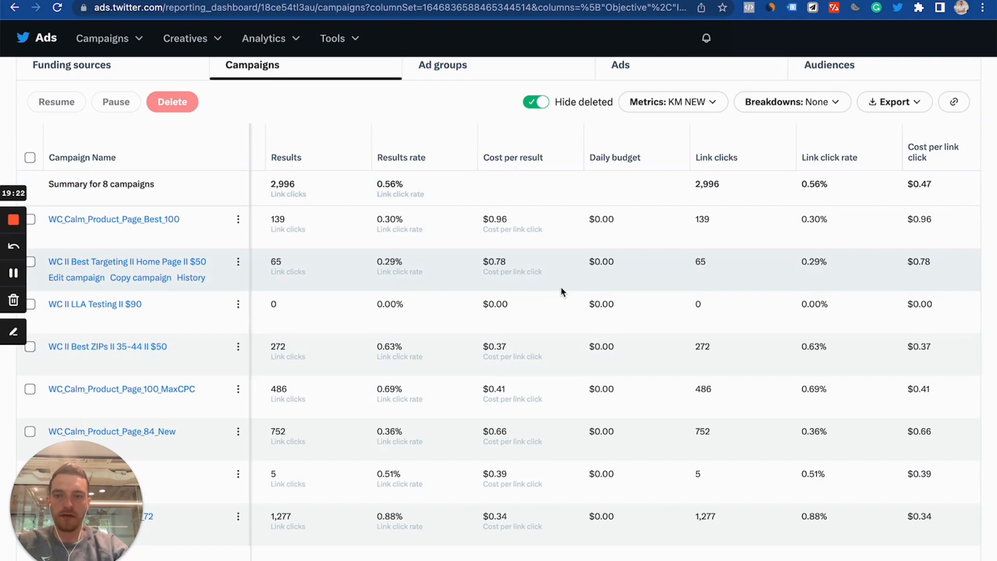
scroll(562, 292, "right", 6)
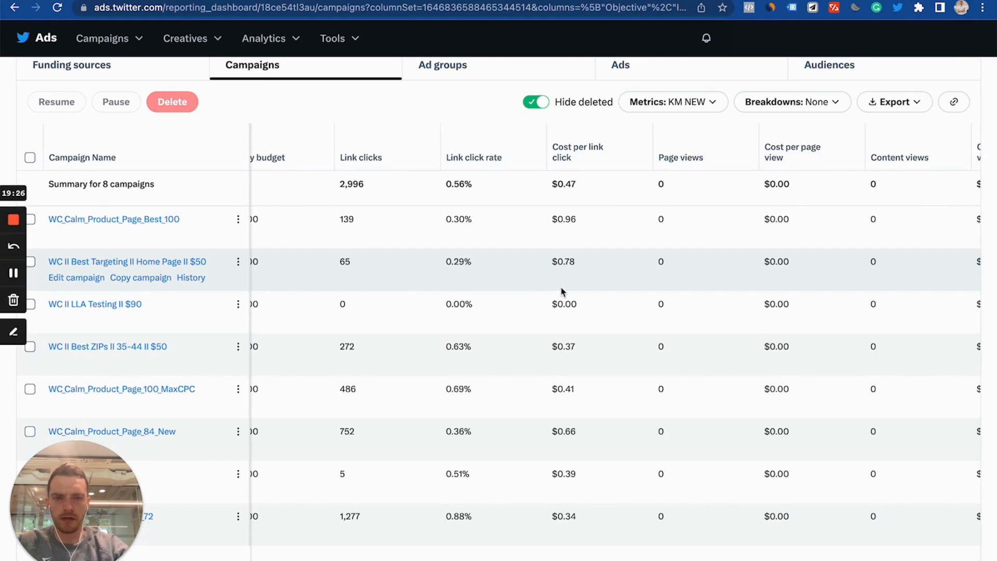
scroll(561, 291, "right", 8)
scroll(562, 291, "left", 6)
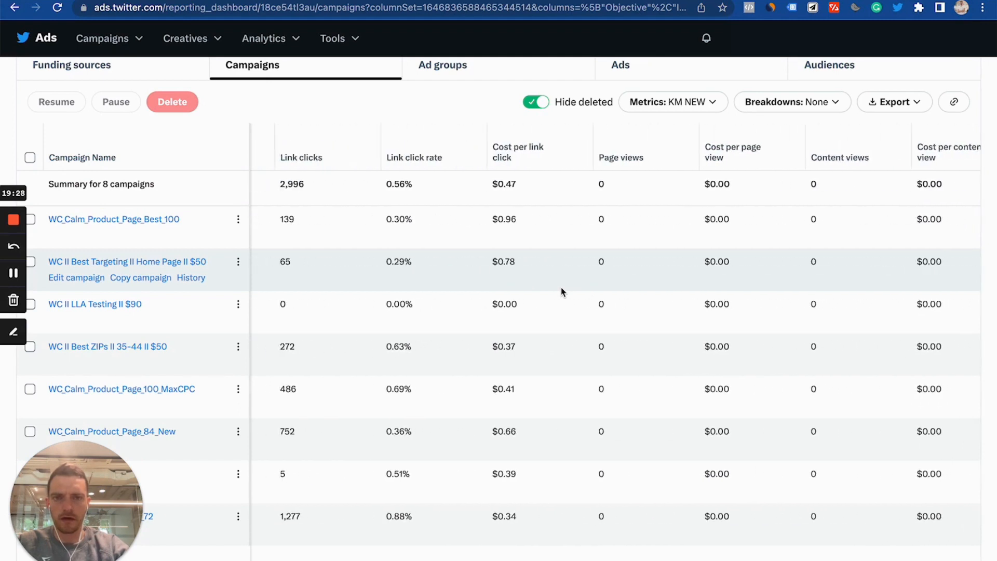
scroll(560, 292, "right", 1)
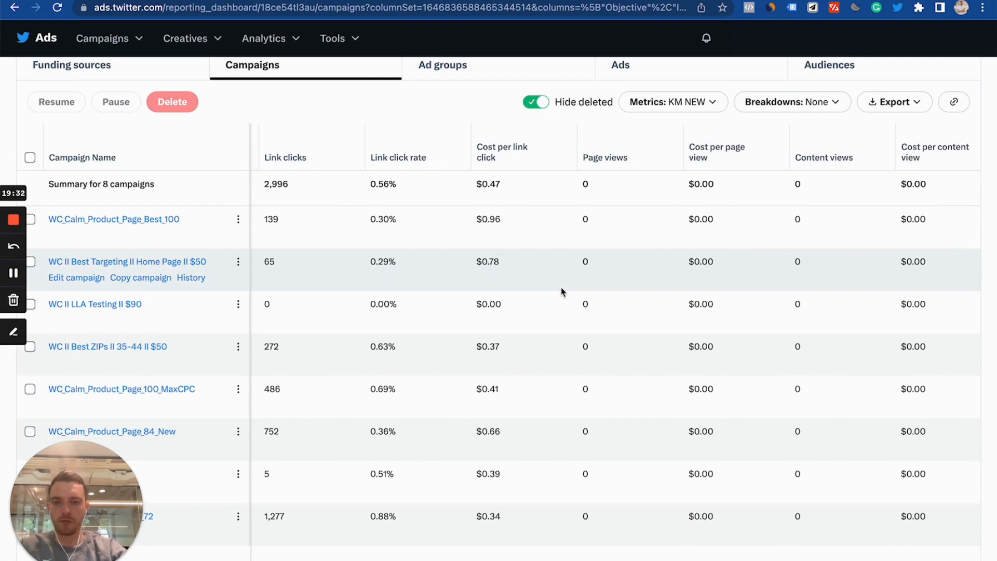
scroll(561, 292, "right", 5)
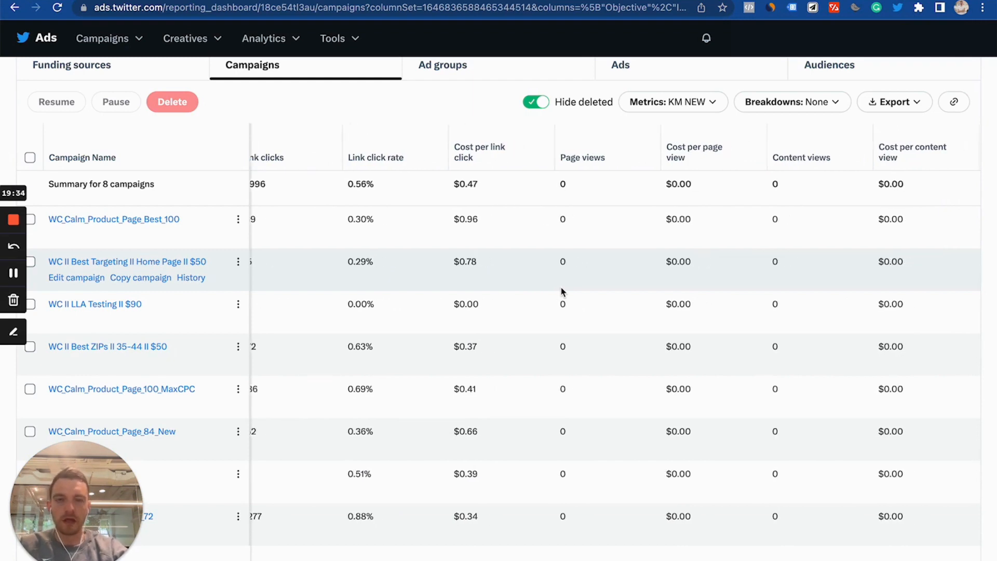
scroll(560, 292, "right", 4)
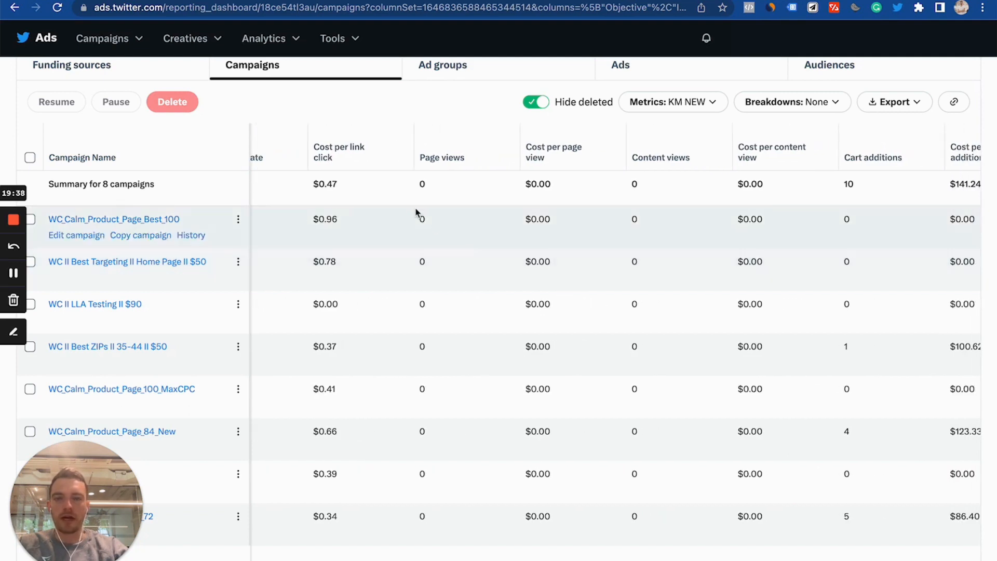
scroll(635, 210, "right", 1)
scroll(635, 211, "right", 18)
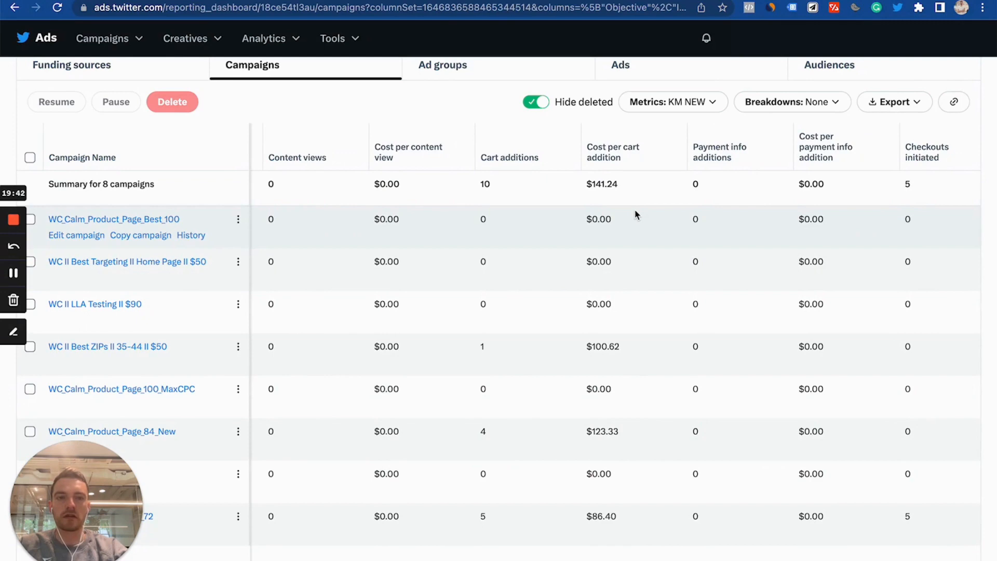
scroll(703, 238, "right", 10)
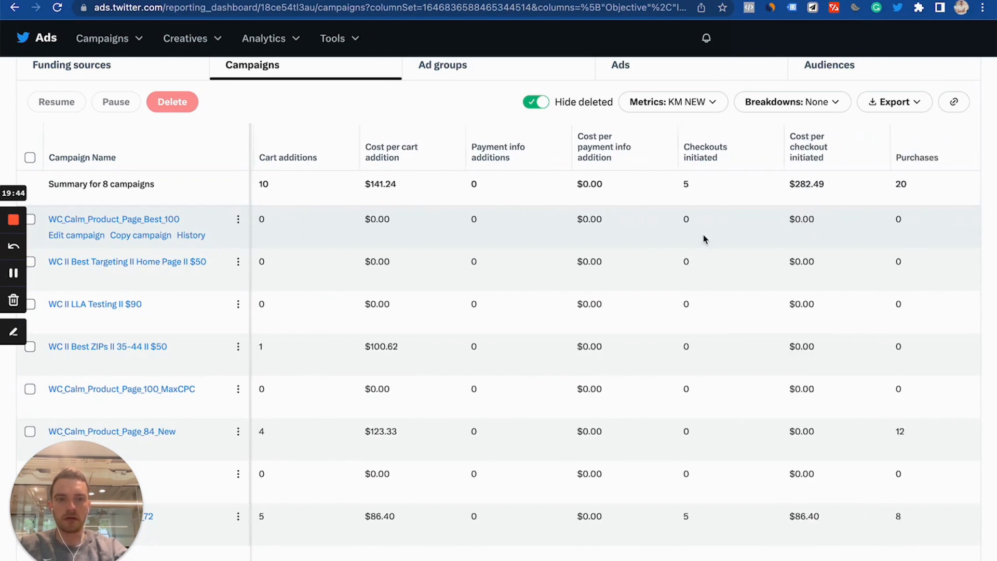
scroll(704, 238, "right", 1)
- Examine the purchases, cost per purchase and purchase sale amount columns for each campaign
scroll(704, 238, "up", 7)
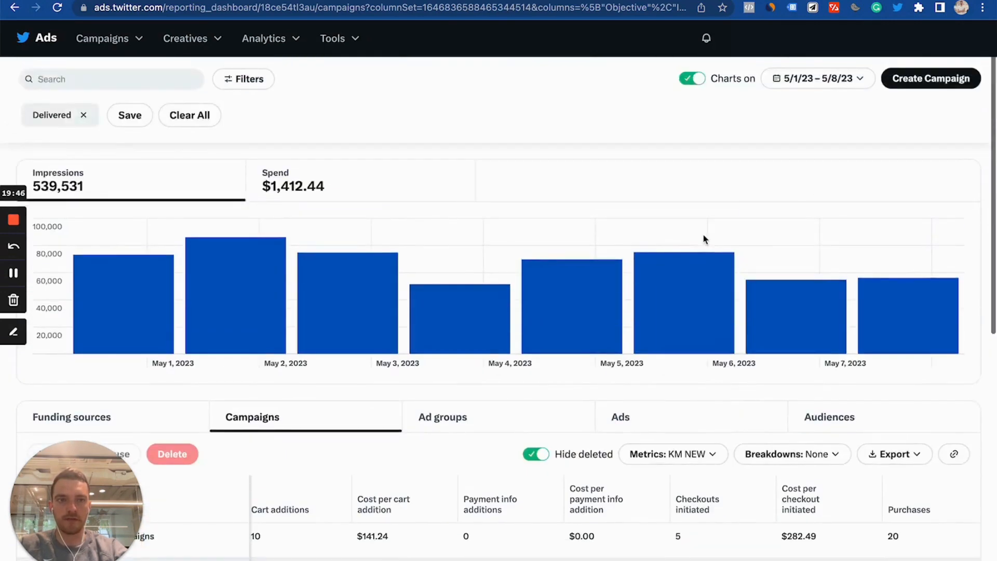
scroll(704, 239, "down", 7)
scroll(704, 239, "right", 9)
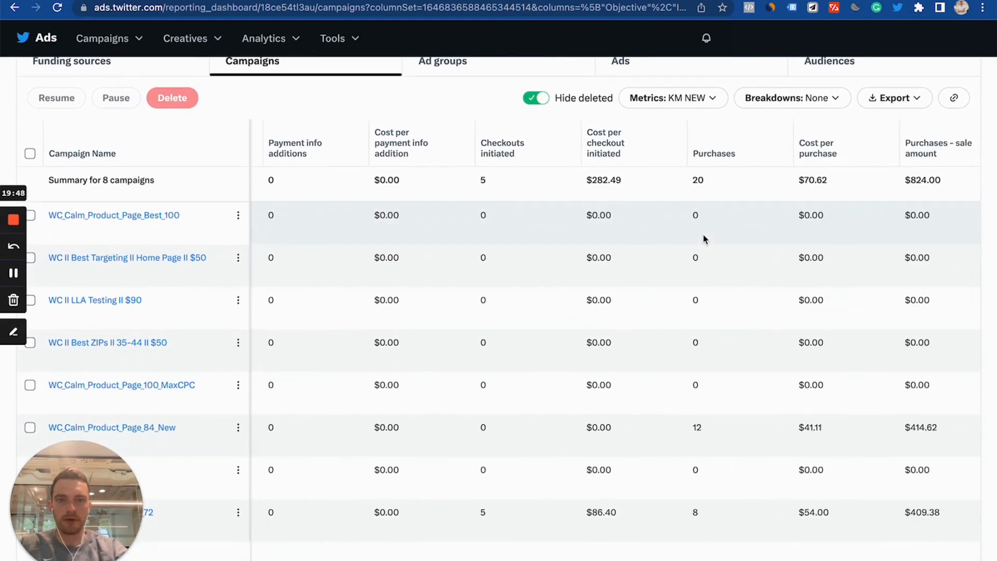
scroll(704, 239, "left", 6)
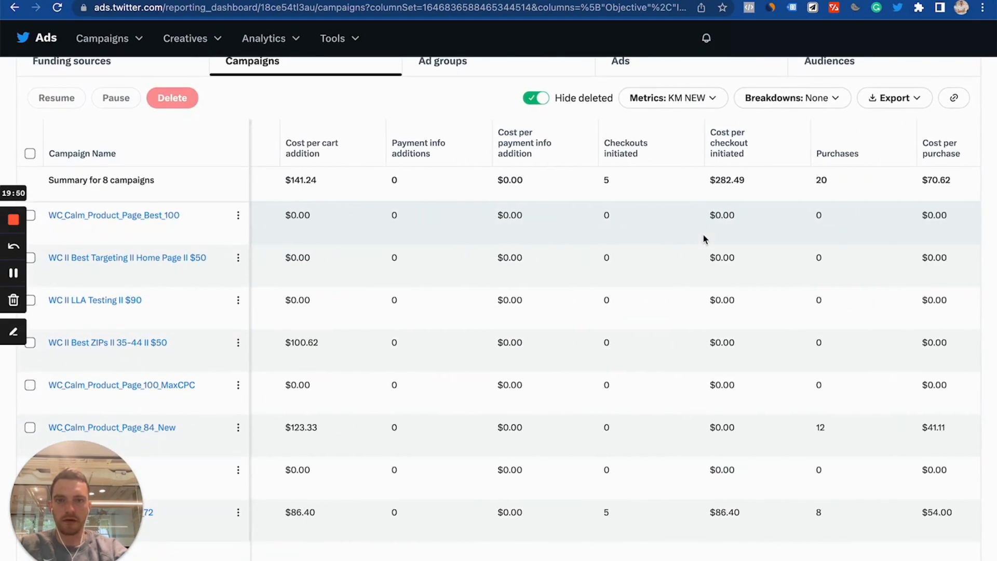
scroll(704, 239, "left", 9)
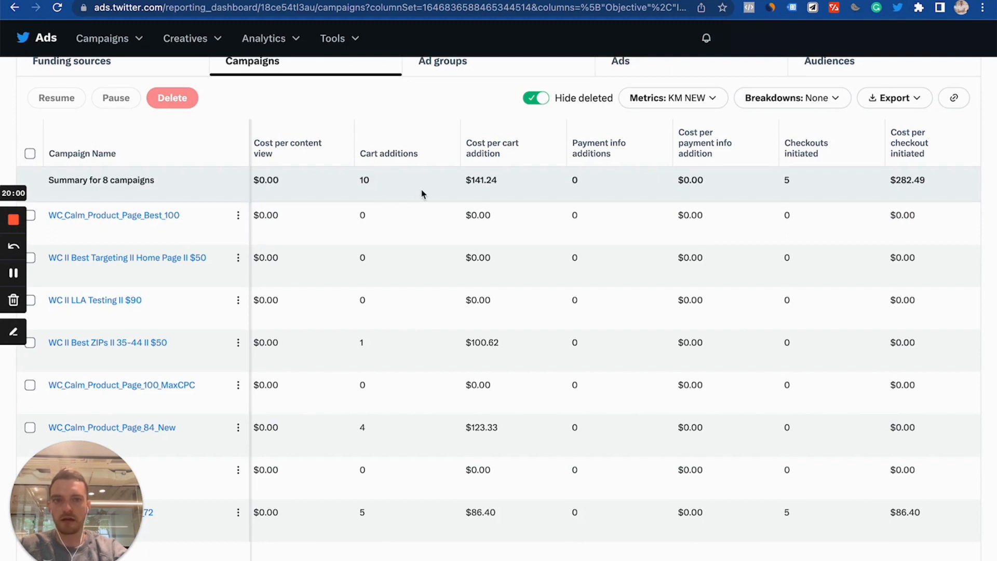
scroll(422, 194, "right", 3)
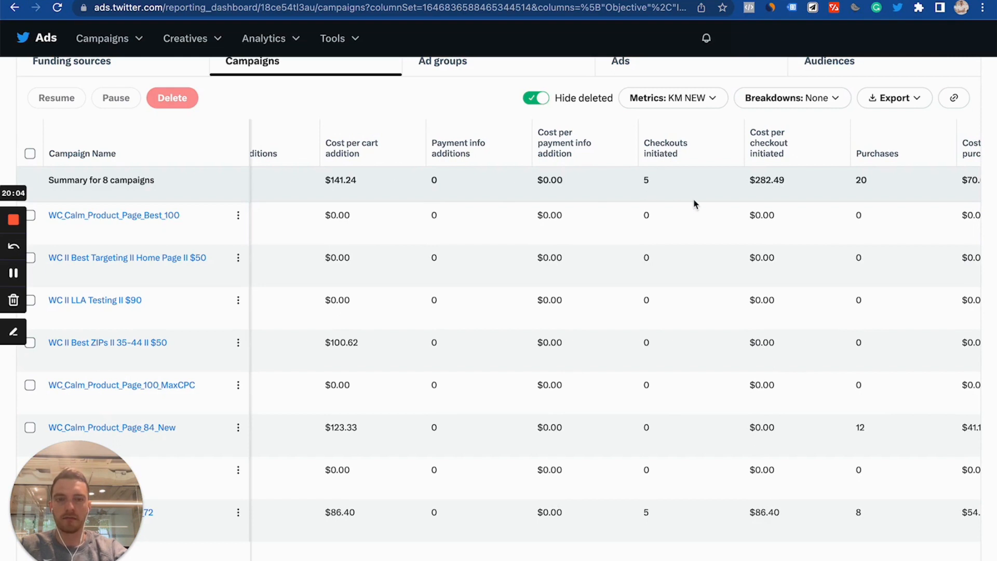
scroll(691, 185, "right", 2)
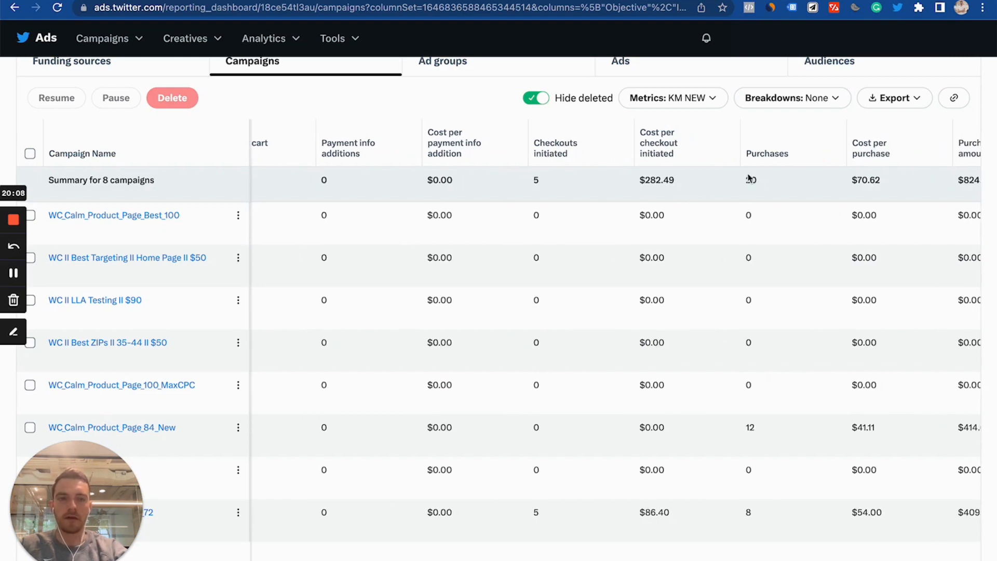
scroll(755, 171, "up", 2)
scroll(758, 183, "up", 5)
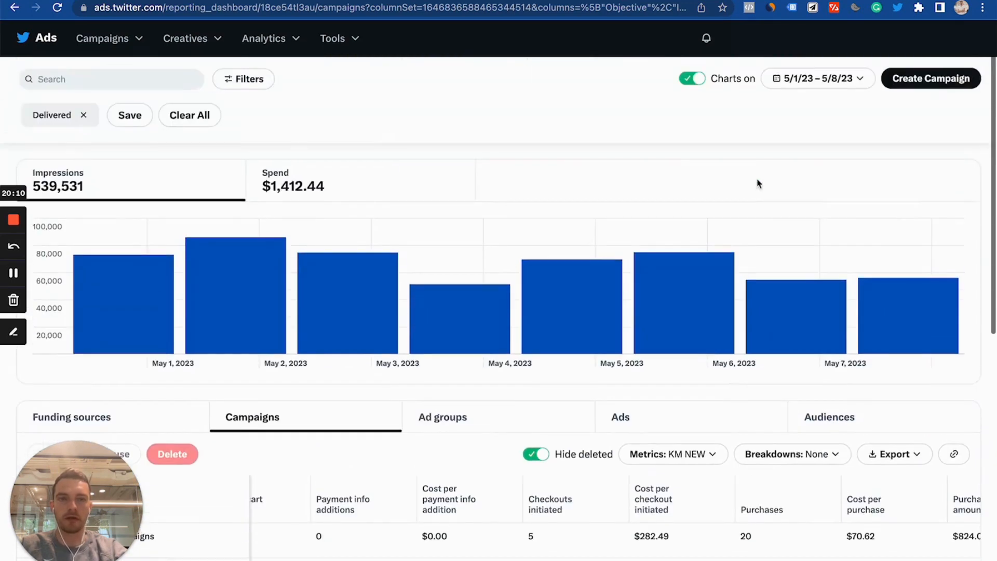
scroll(758, 183, "down", 5)
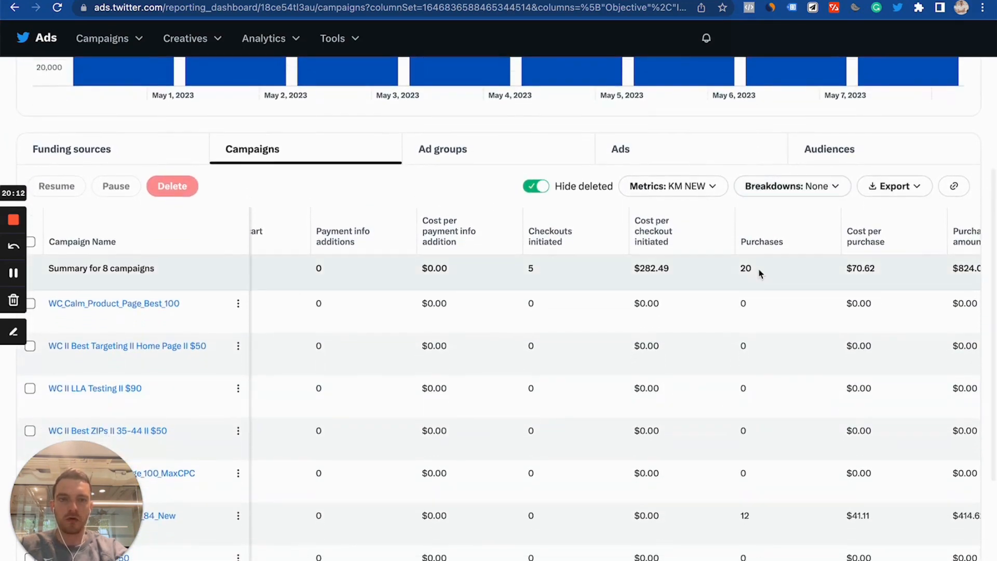
scroll(759, 273, "right", 3)
scroll(759, 269, "right", 1)
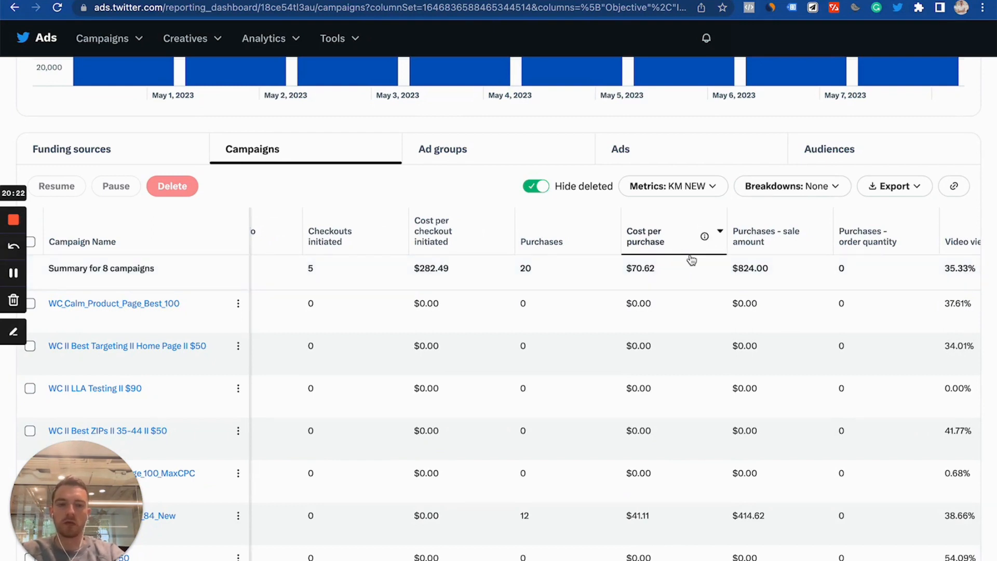
scroll(691, 259, "down", 4)
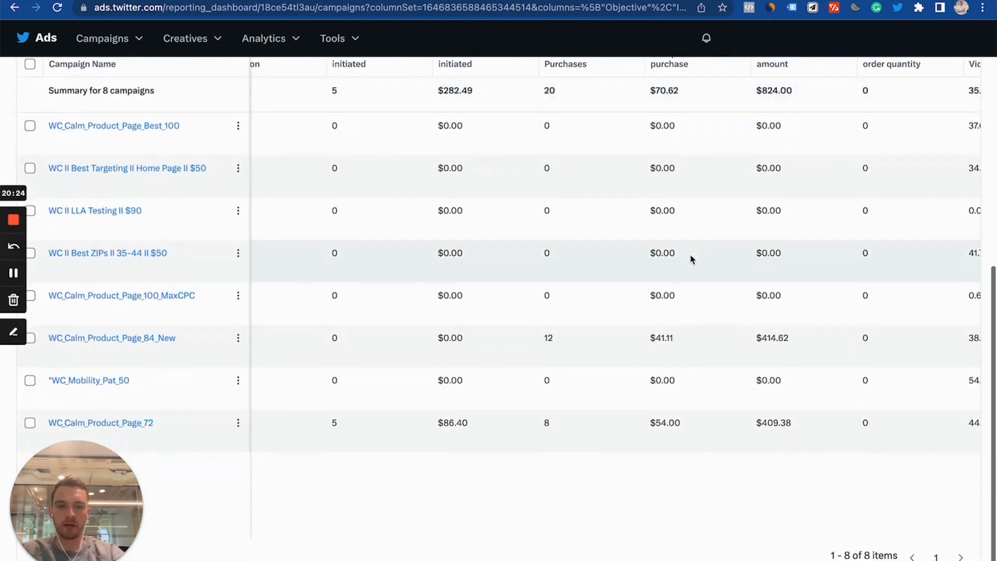